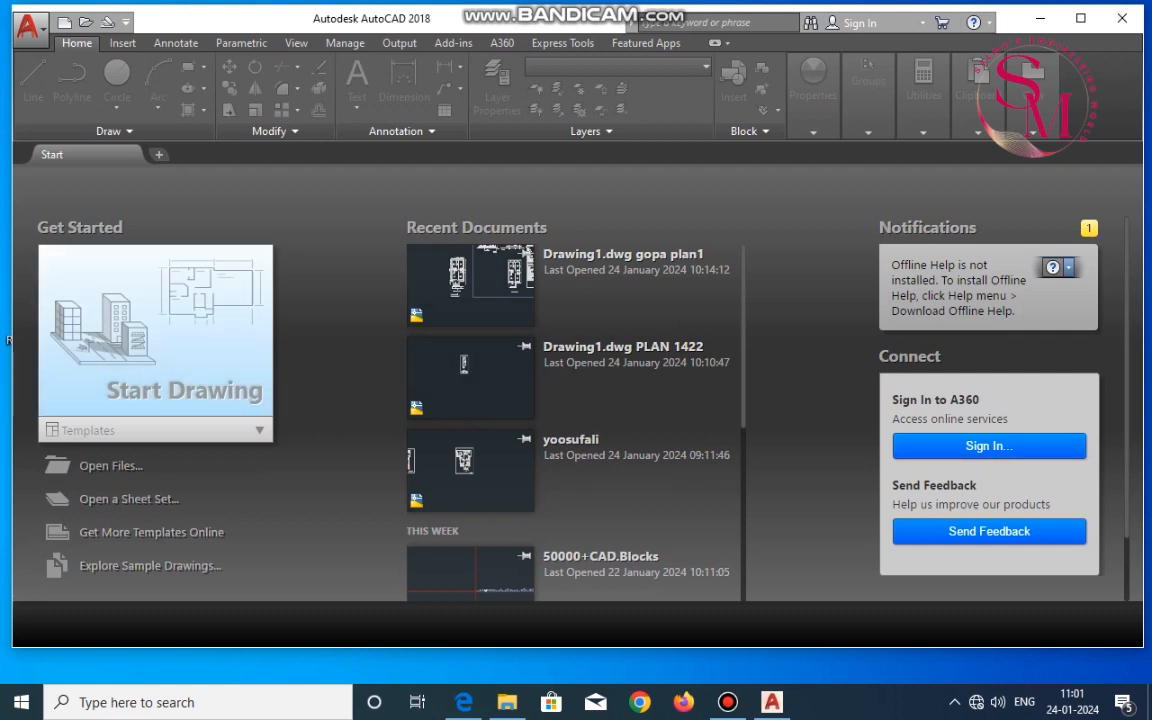
Step: Look through the available drawing templates and start a new drawing
left_click(259, 430)
scroll(150, 492, "down", 3)
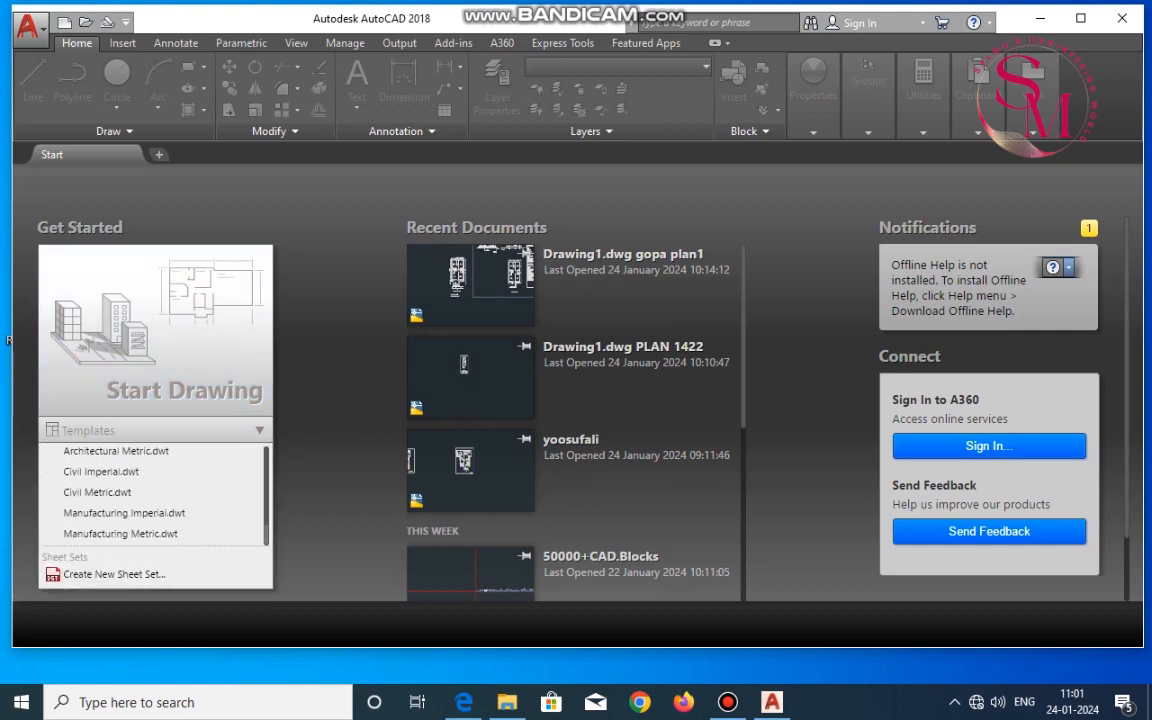
scroll(150, 495, "up", 5)
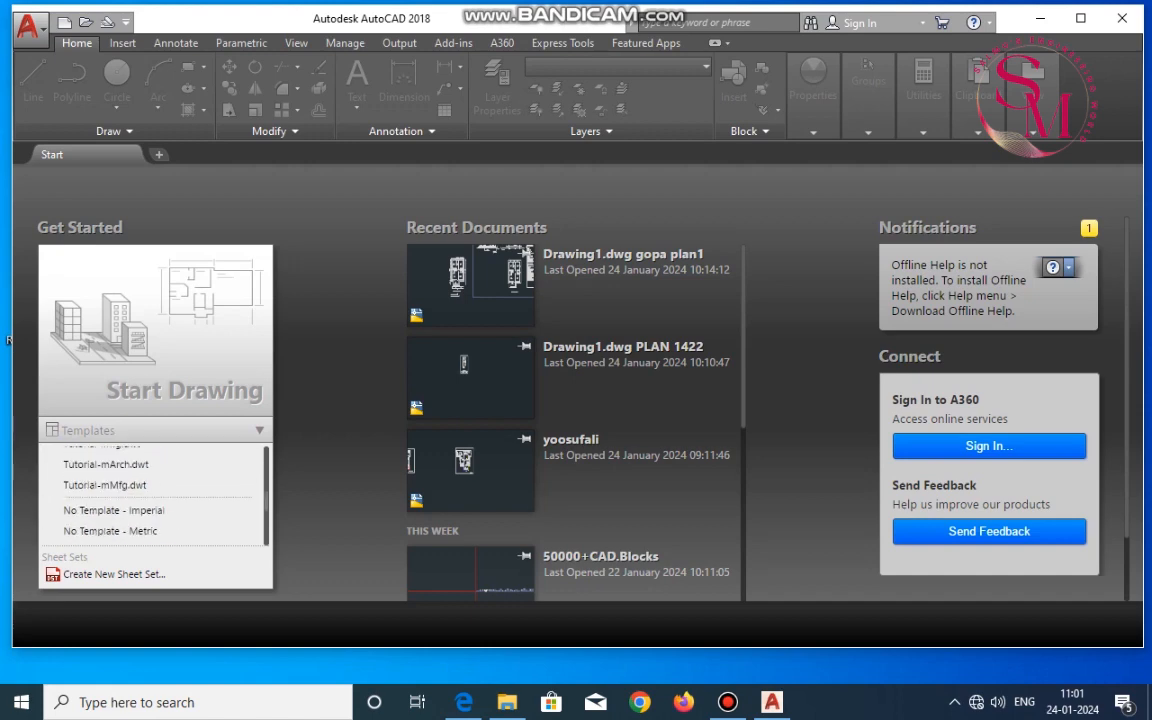
left_click(155, 350)
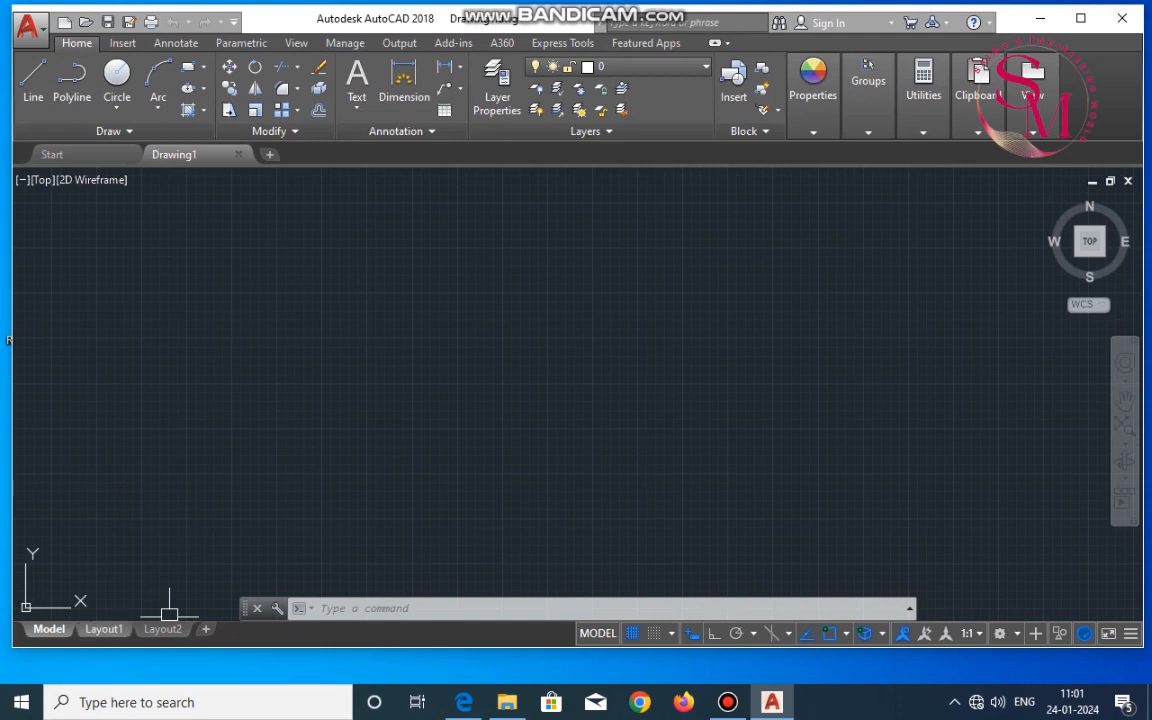
Step: View the Layout1 and Layout2 sheets and return to model space
left_click(104, 629)
left_click(162, 629)
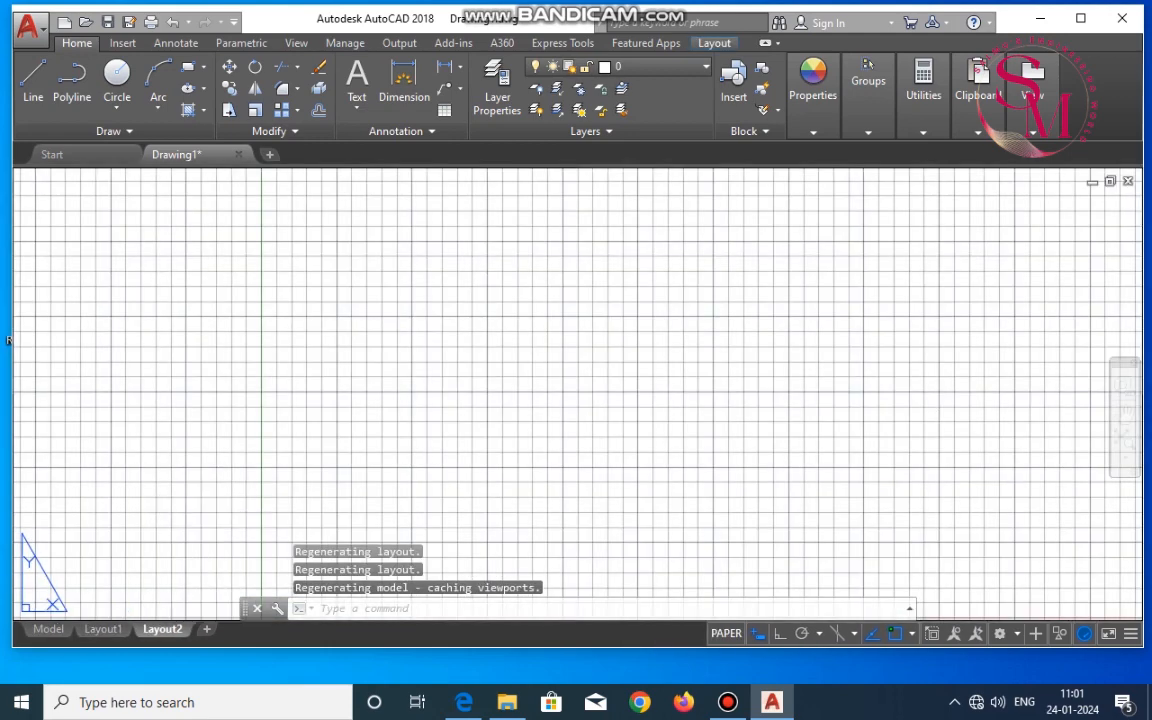
left_click(48, 629)
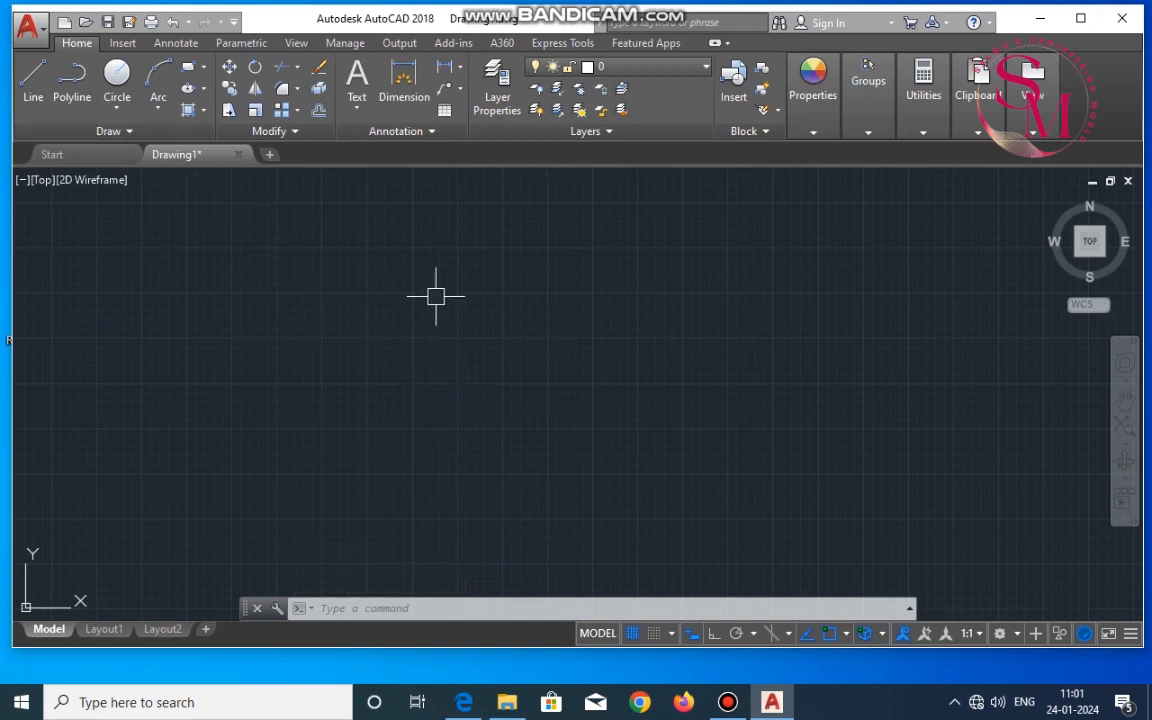
Step: Configure the drawing units with length precision 0 and insertion scale in centimeters
key("Return")
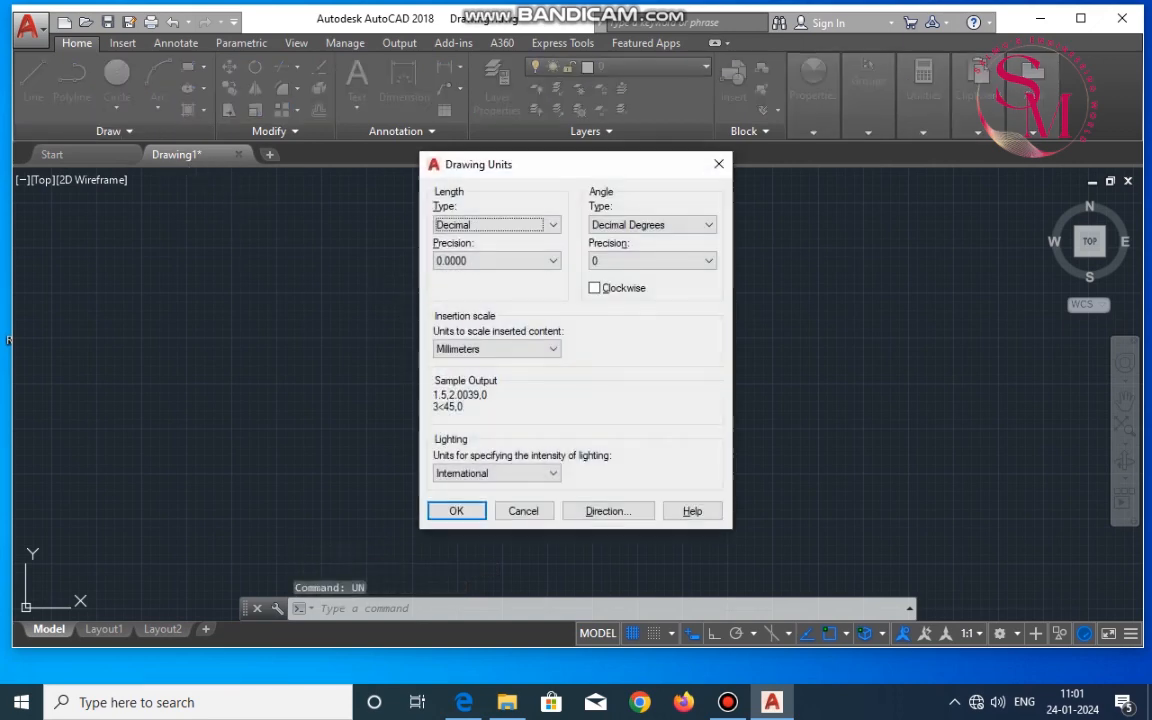
left_click(512, 261)
left_click(508, 274)
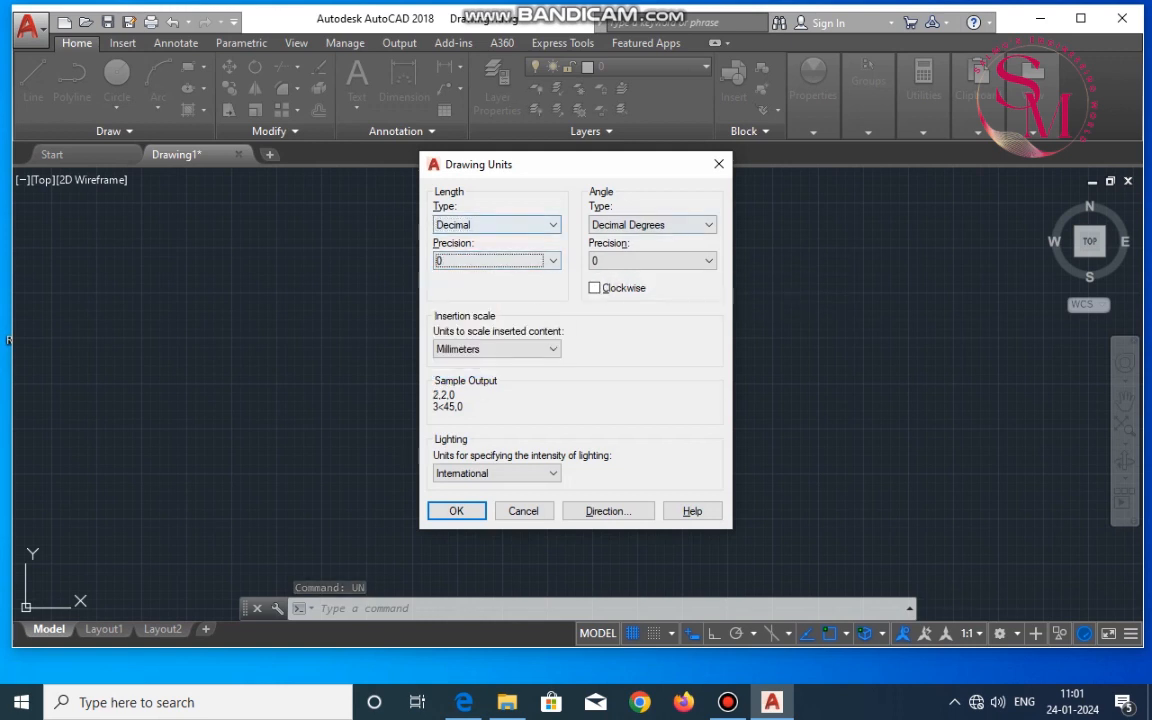
left_click(500, 349)
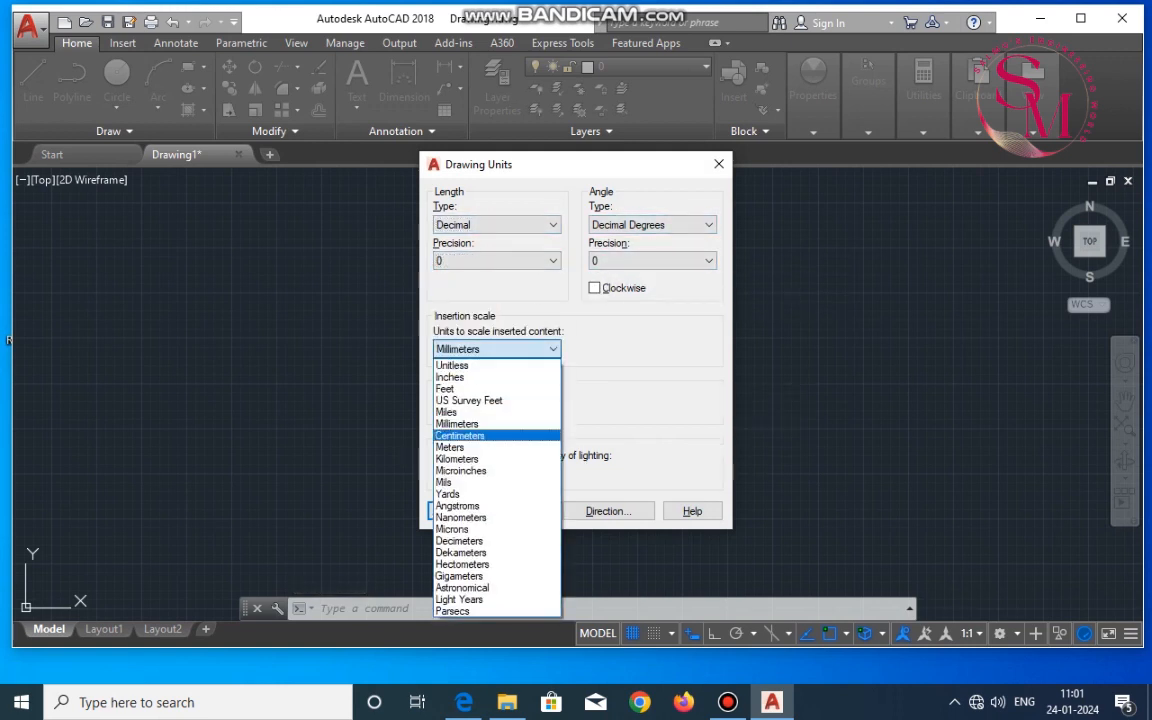
left_click(490, 424)
left_click(500, 350)
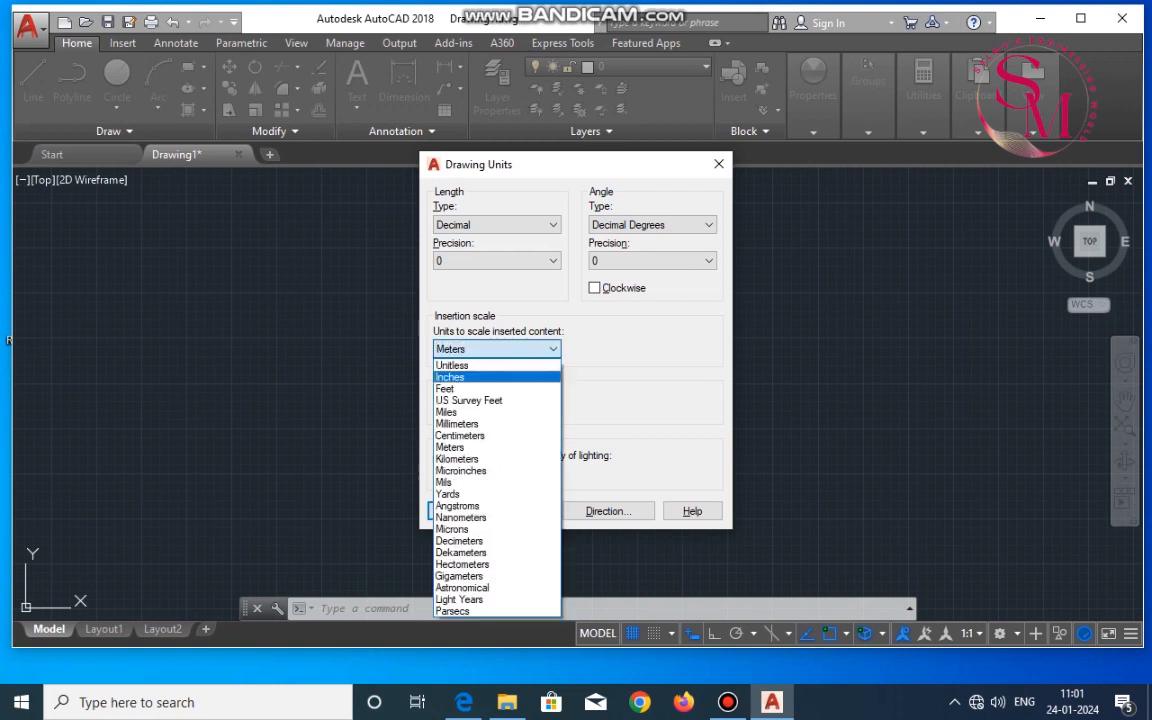
left_click(460, 436)
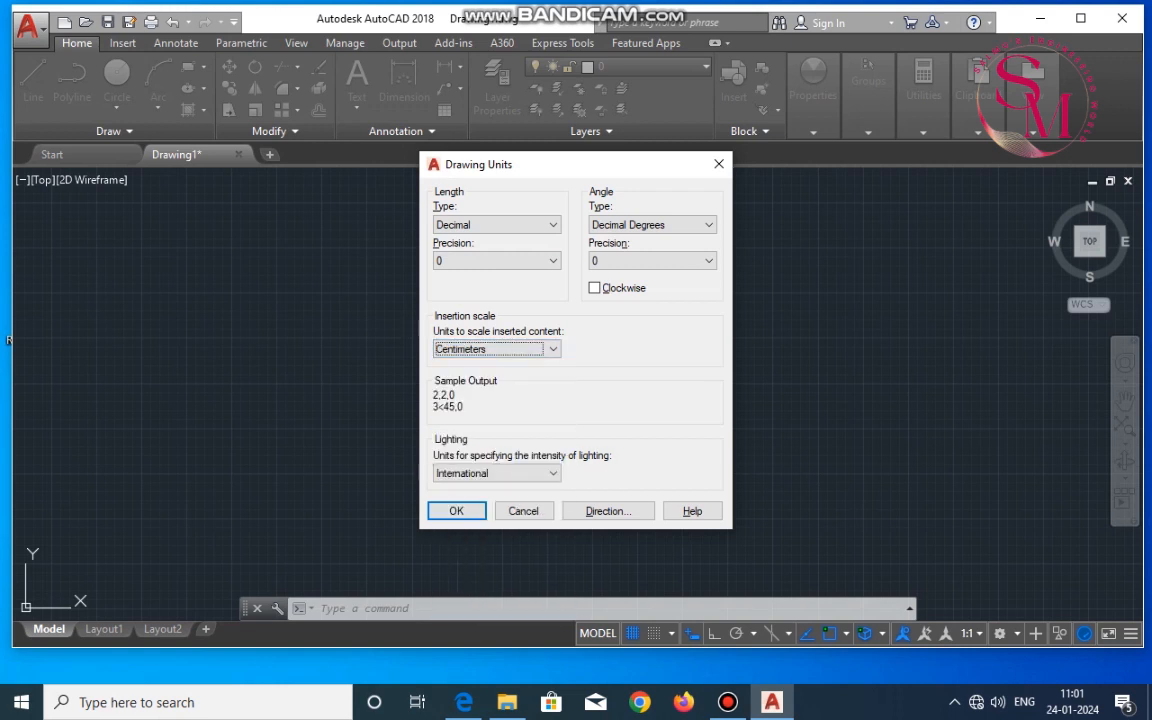
left_click(457, 511)
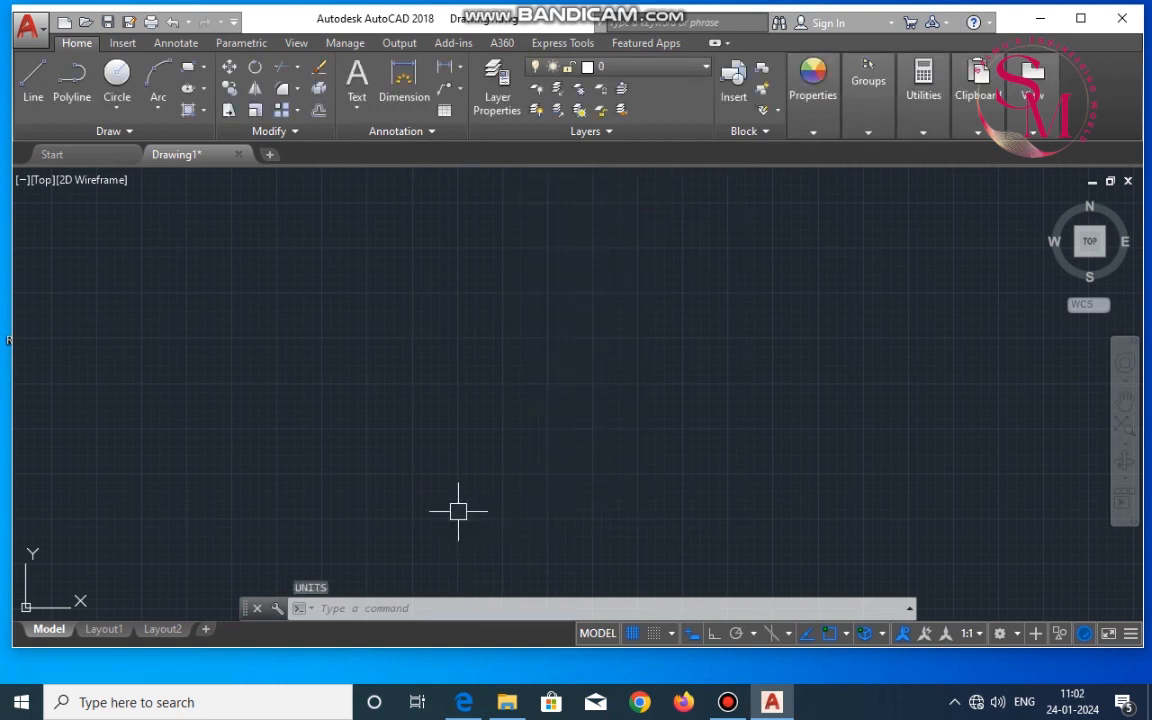
Step: Begin a multiline in the empty drawing, turn Ortho mode on and draw its first segment 300 units downward
type("M")
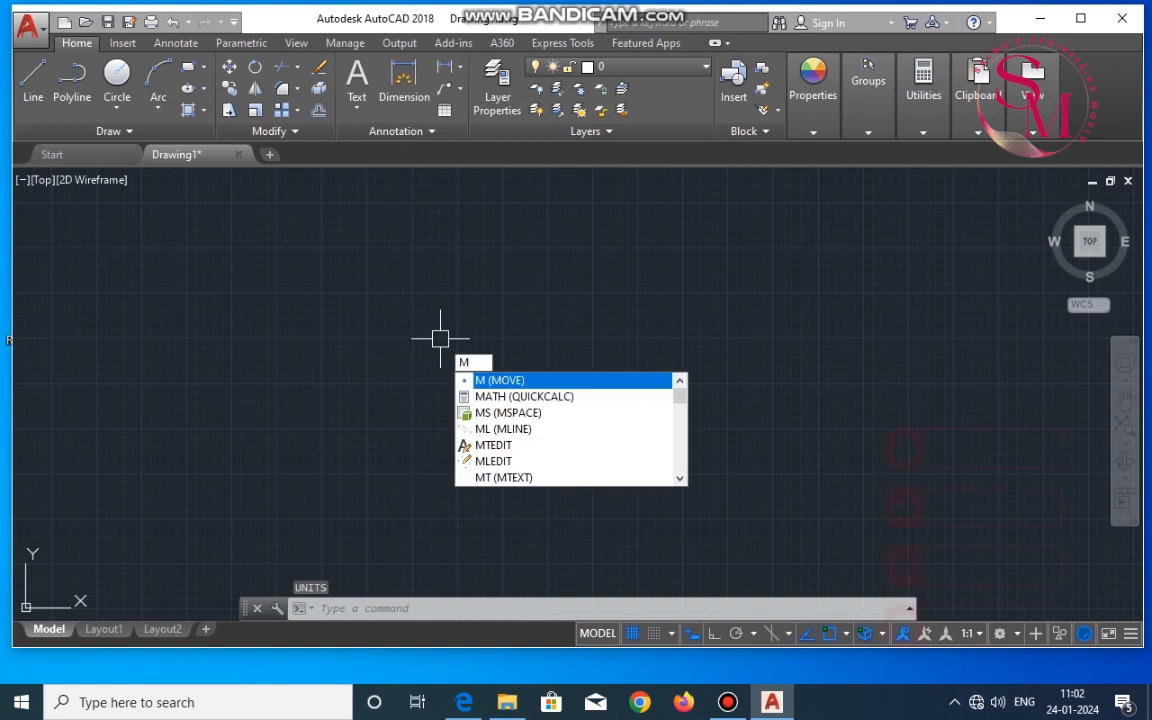
type("L")
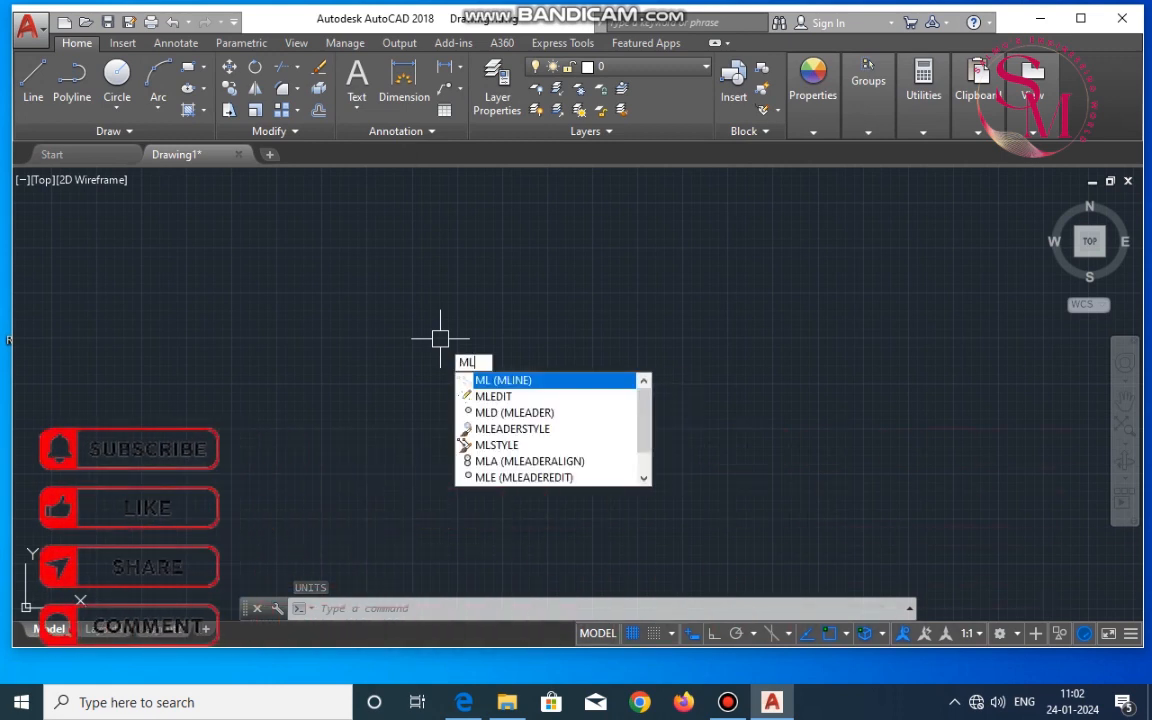
key("Return")
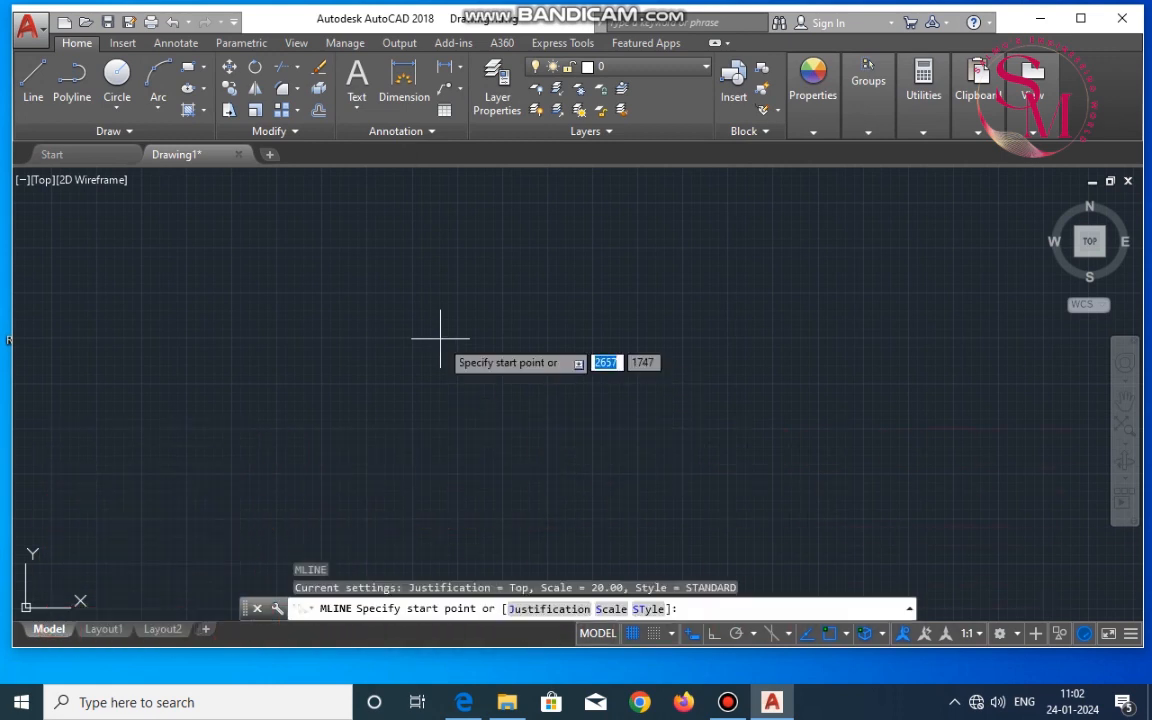
left_click(397, 272)
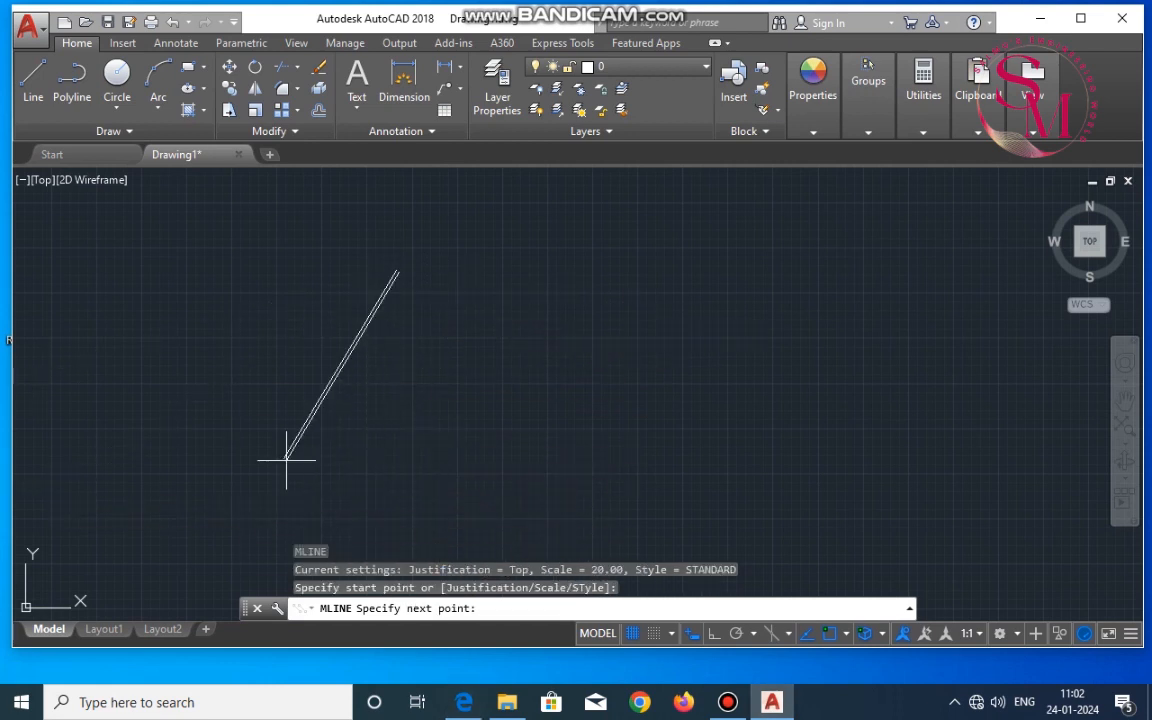
left_click(713, 633)
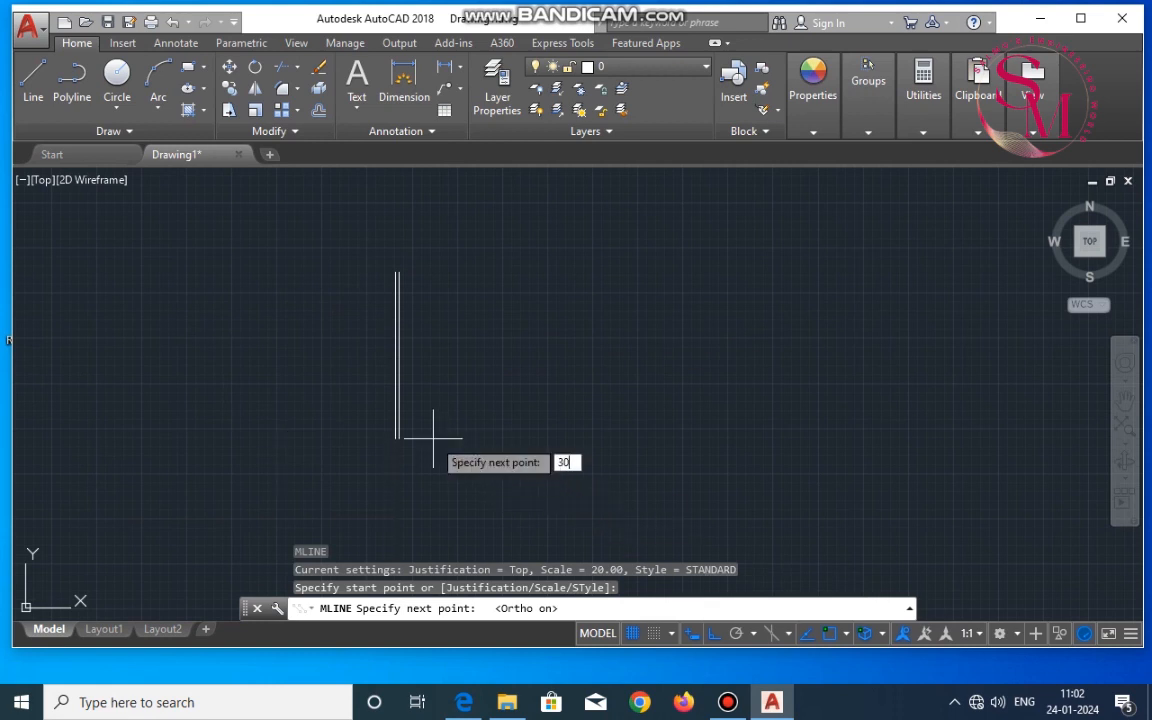
key("Return")
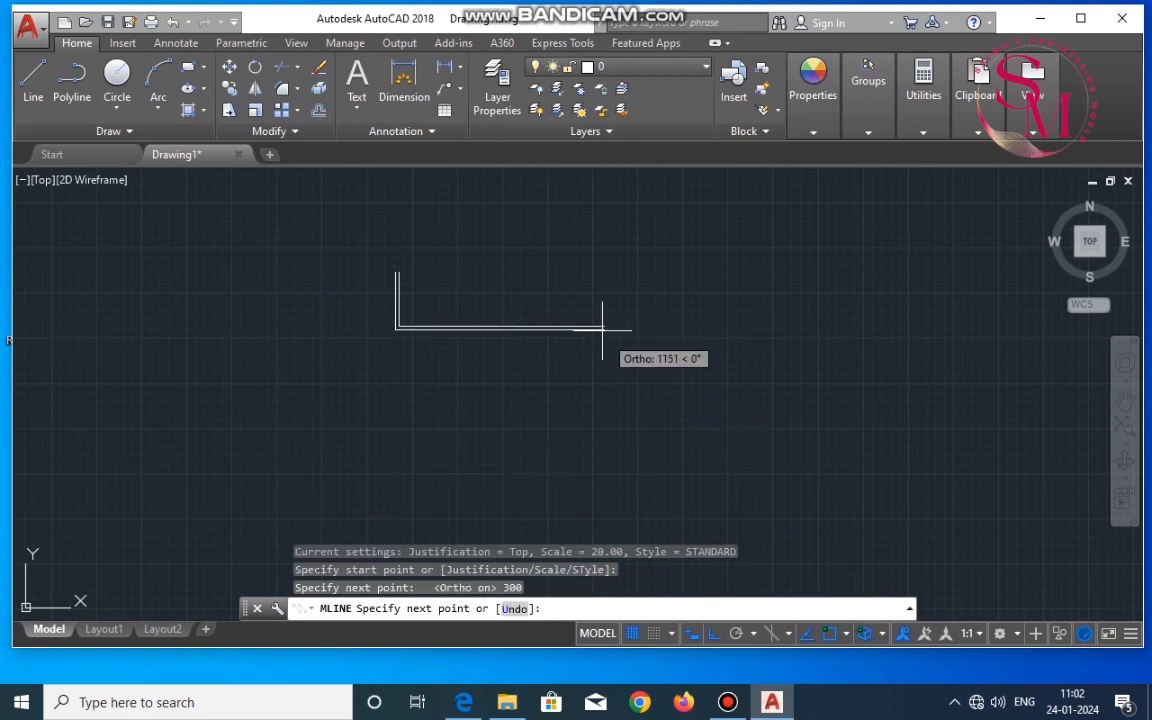
Step: End the multiline after one more freehand upward segment and erase the whole object
scroll(433, 280, "up", 2)
scroll(404, 292, "up", 6)
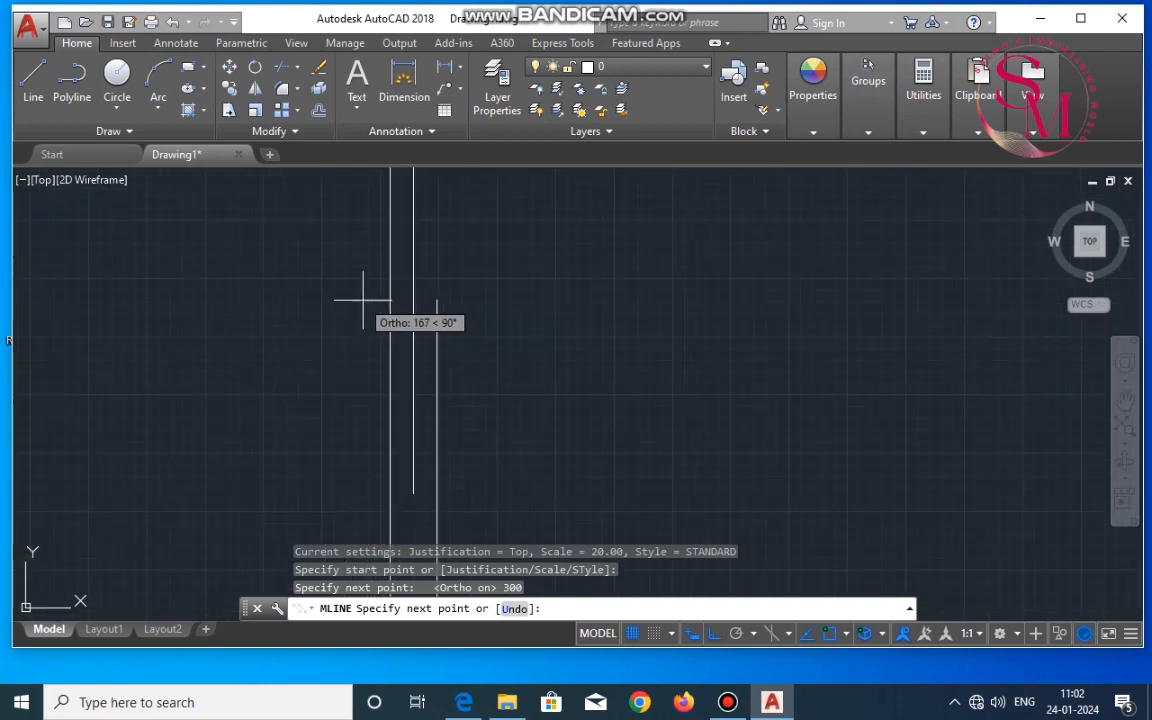
left_click(413, 311)
key("Escape")
scroll(656, 411, "down", 8)
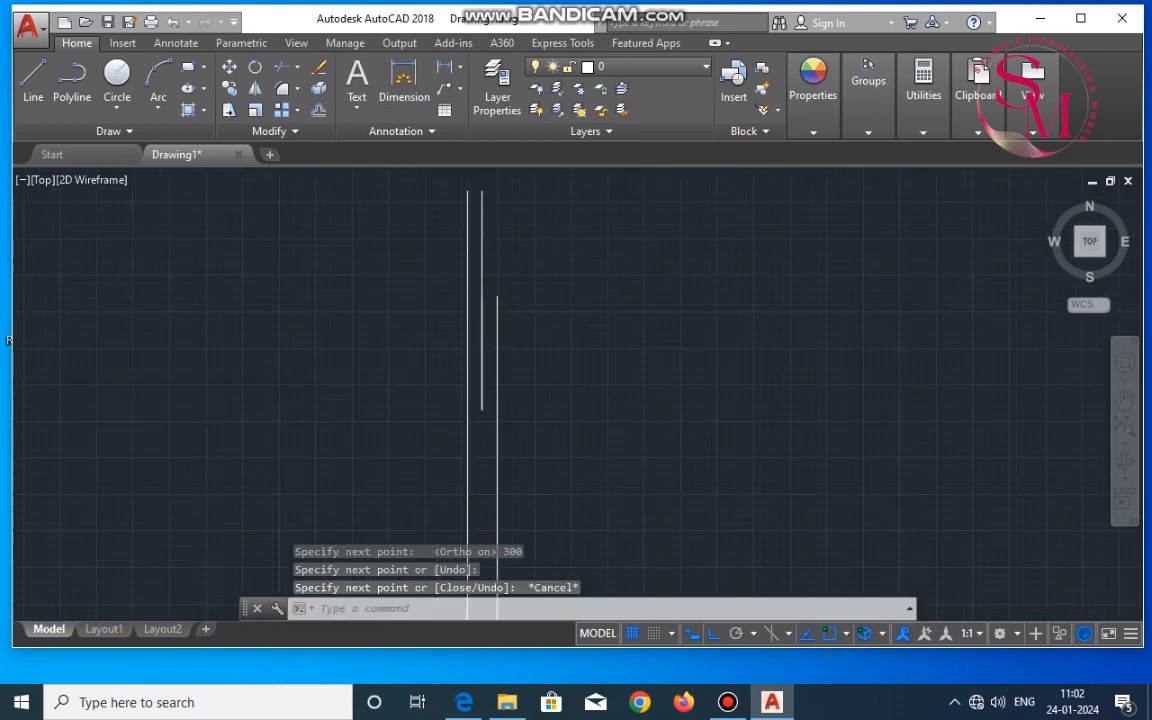
left_click_drag(707, 393, 556, 469)
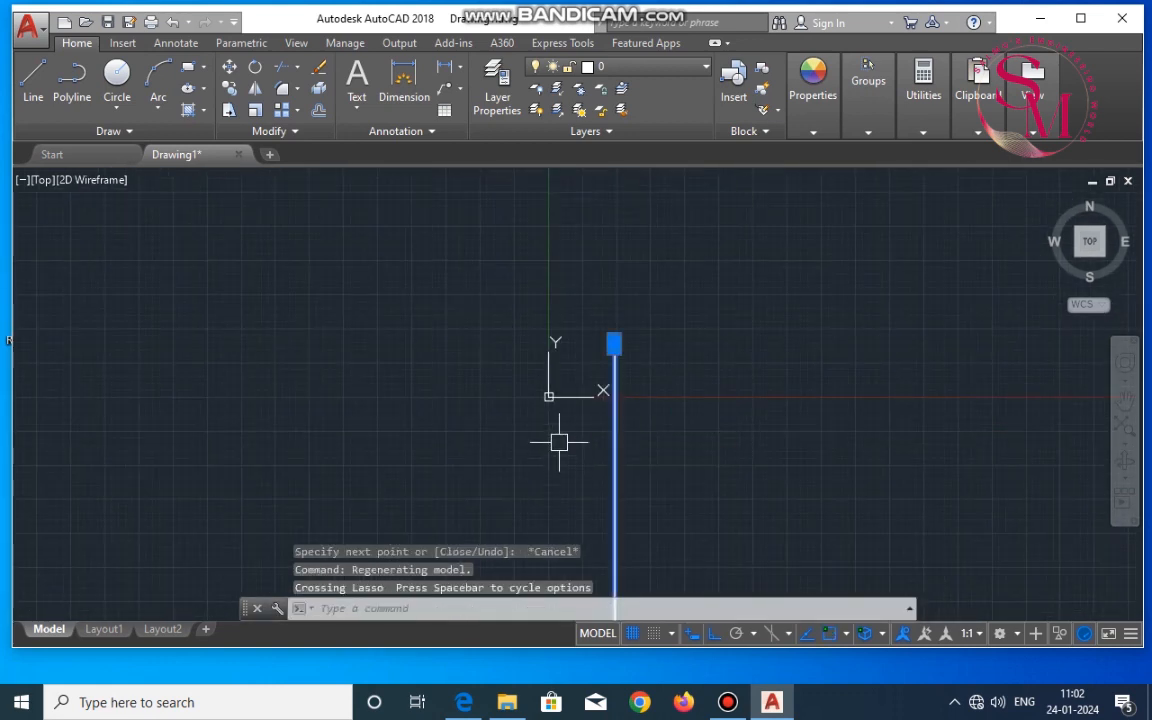
key("Delete")
Step: Start a new multiline in the empty drawing area and draw its first segment 300 units downward
scroll(720, 341, "up", 6)
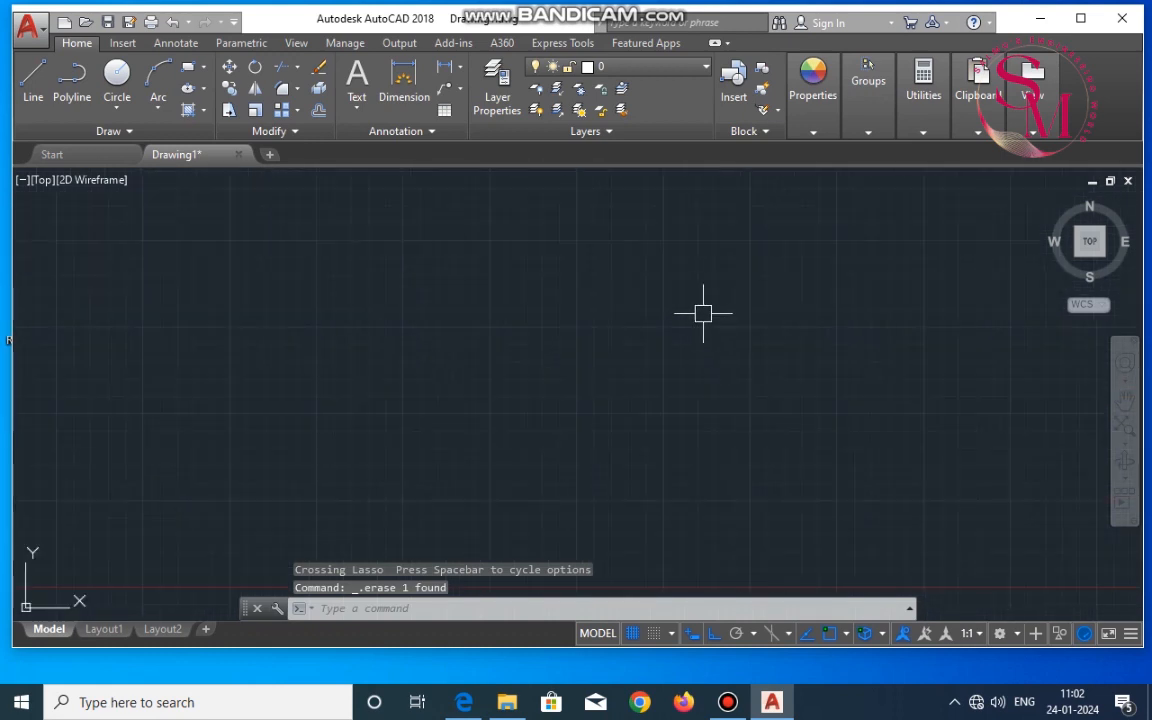
type("ML")
key("Return")
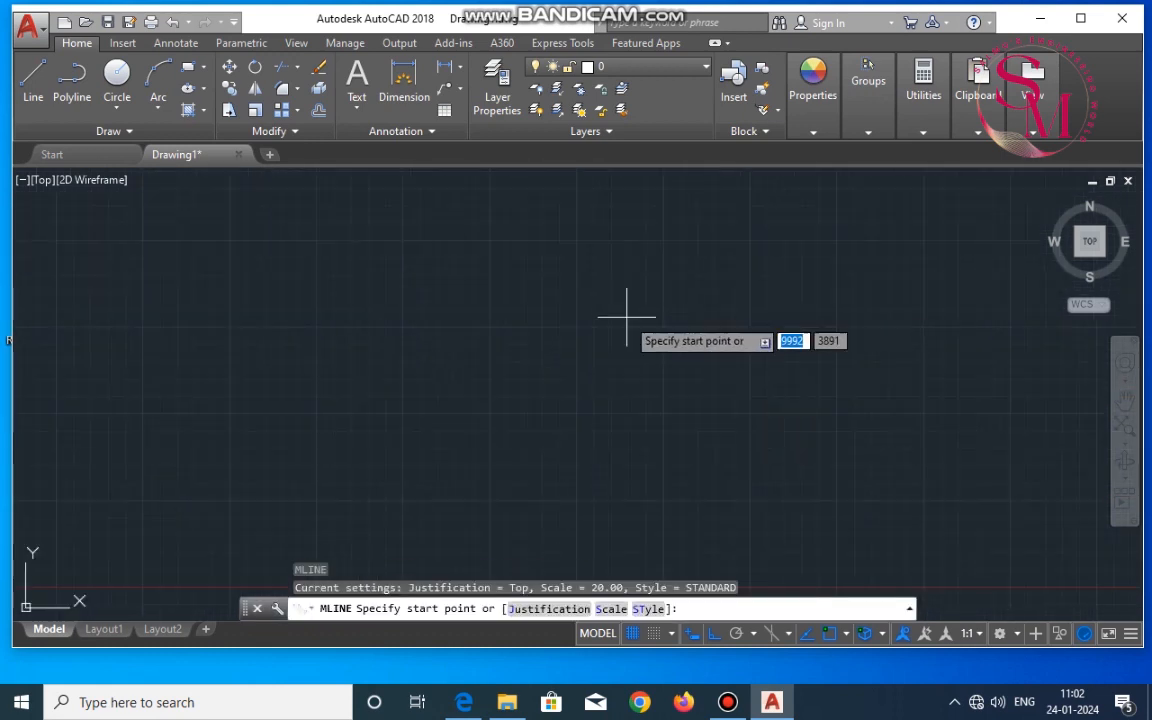
left_click(339, 290)
scroll(327, 461, "up", 7)
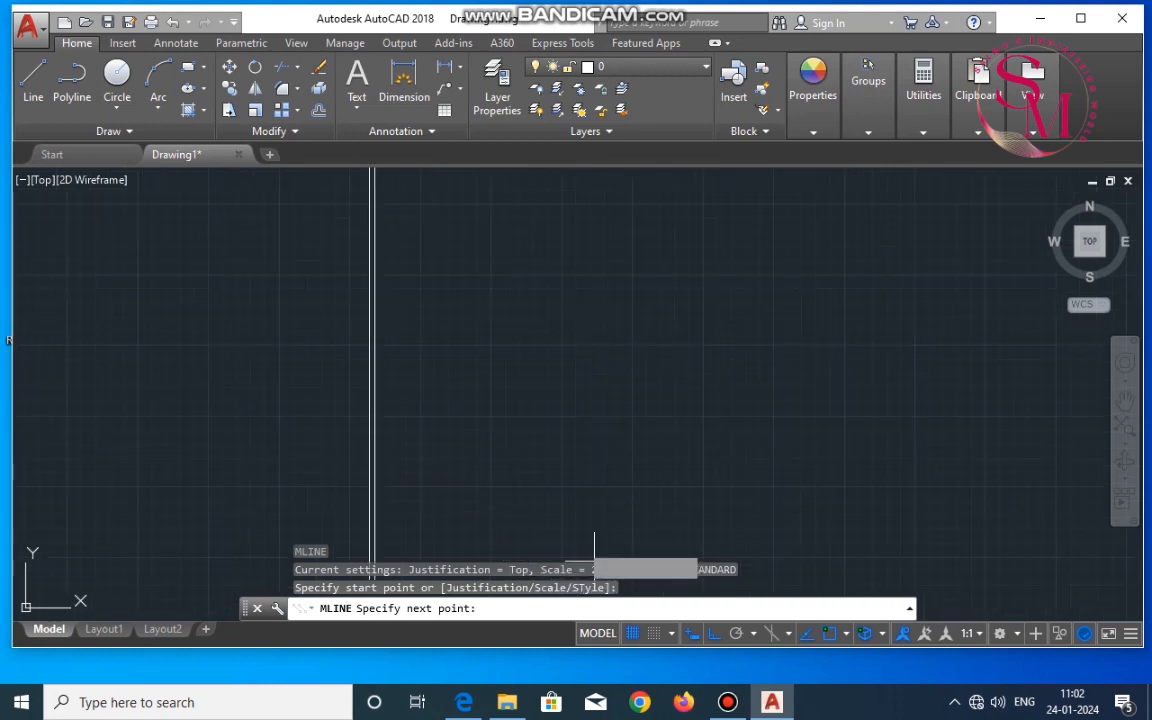
scroll(388, 332, "down", 5)
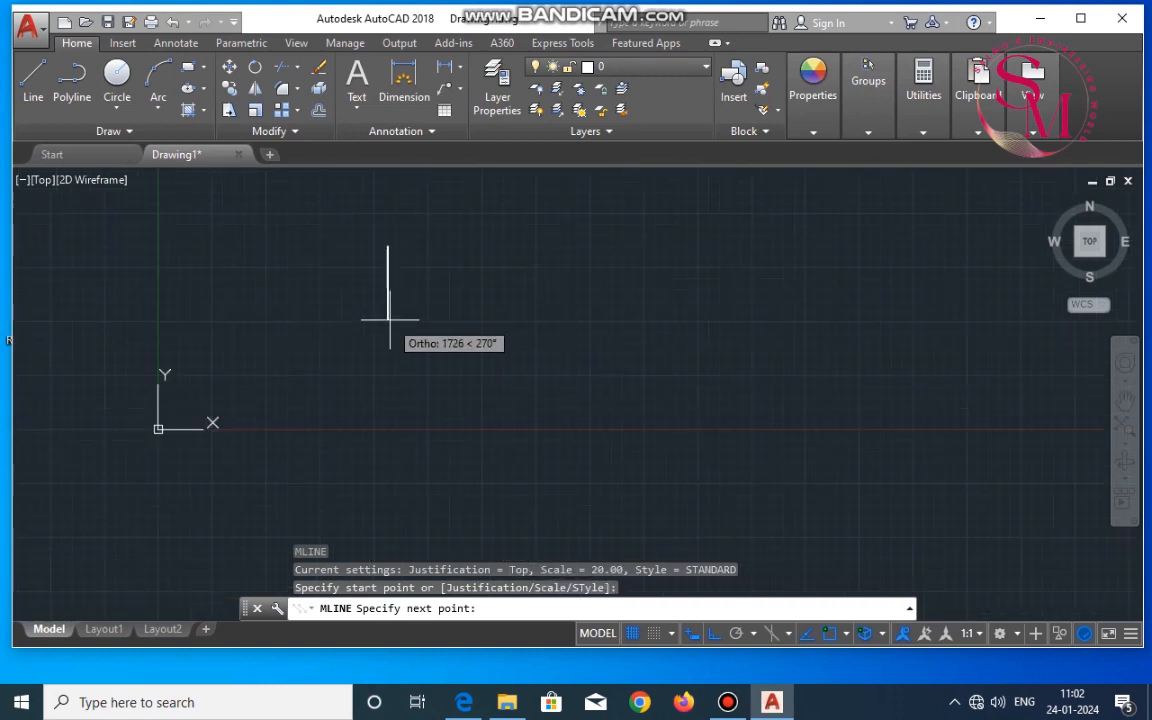
scroll(390, 310, "up", 2)
scroll(391, 304, "down", 4)
scroll(390, 300, "up", 5)
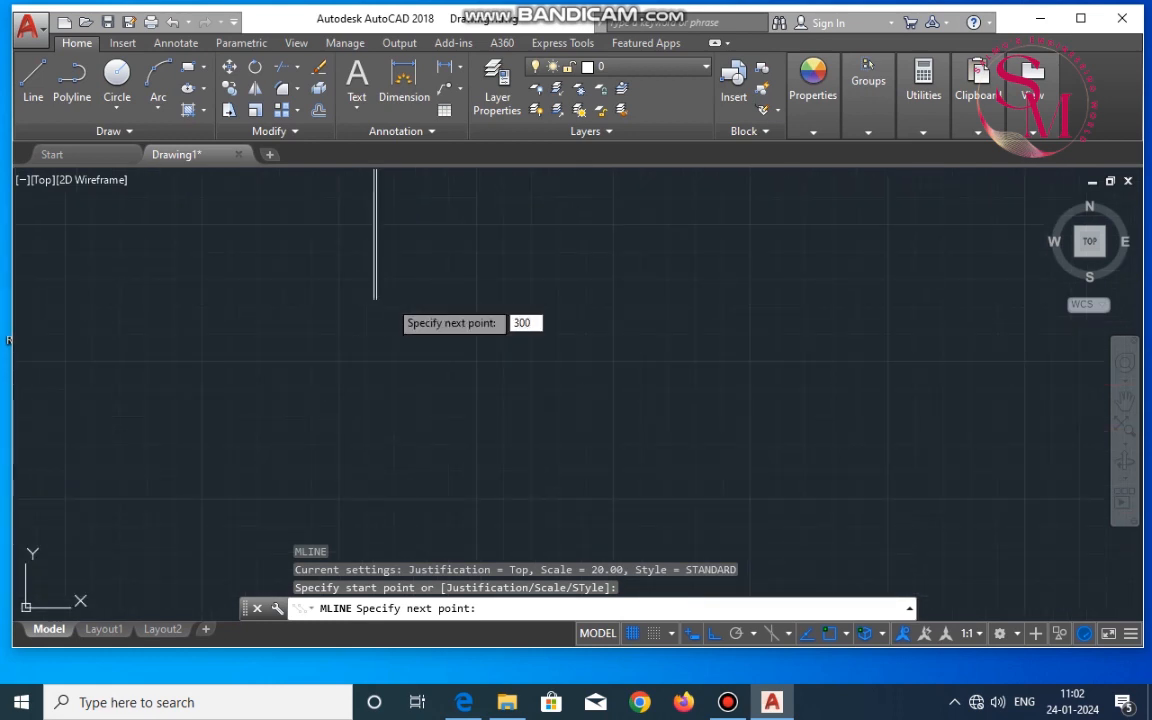
key("Return")
Step: Extend the multiline to the right from its lower end with consecutive segments of 250, 300 and 200 units
scroll(653, 309, "down", 3)
scroll(665, 270, "up", 5)
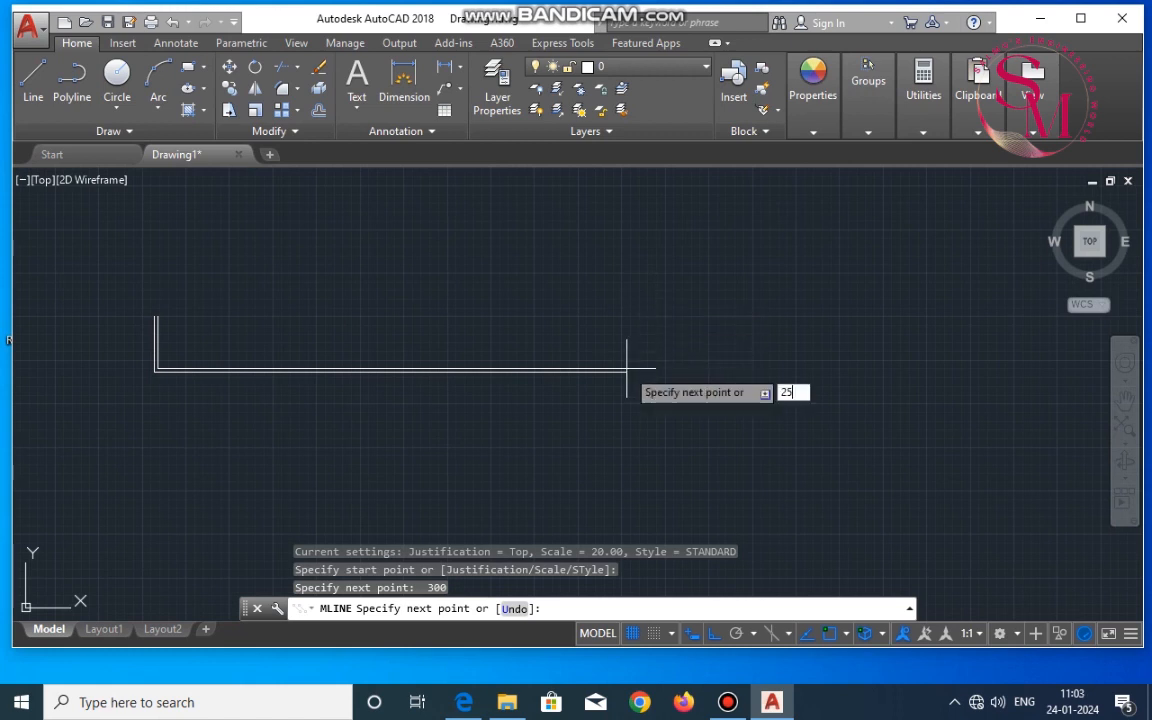
type("250")
key("Return")
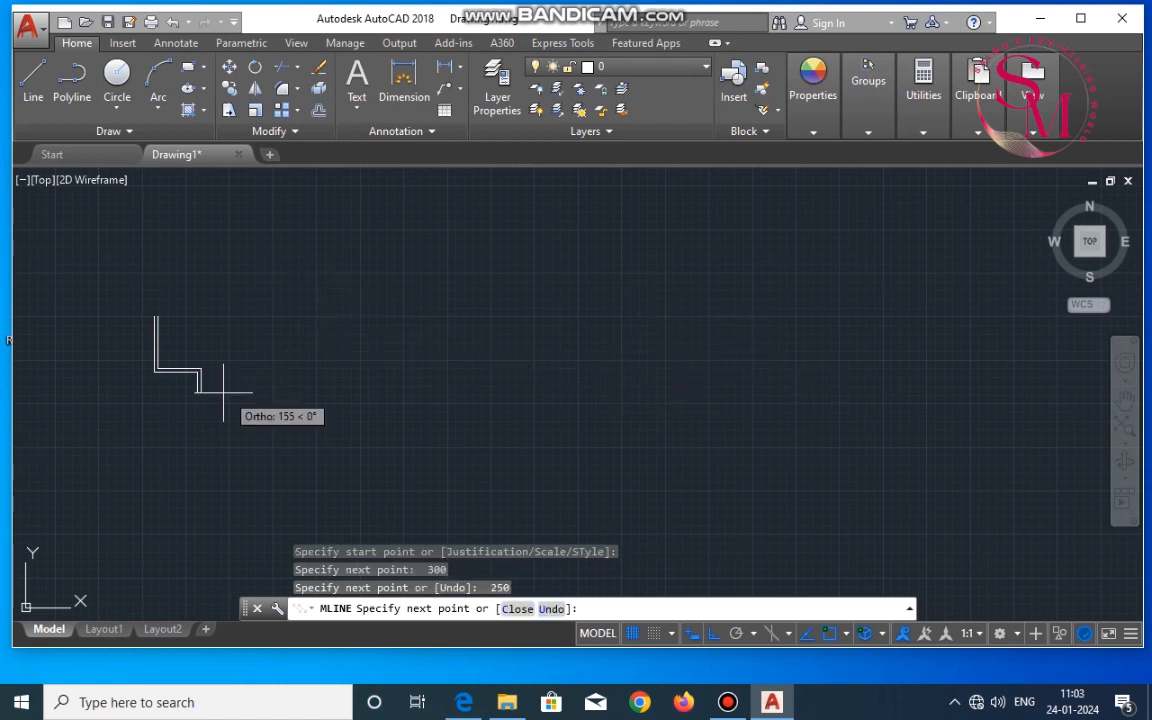
scroll(192, 302, "up", 3)
scroll(155, 378, "down", 5)
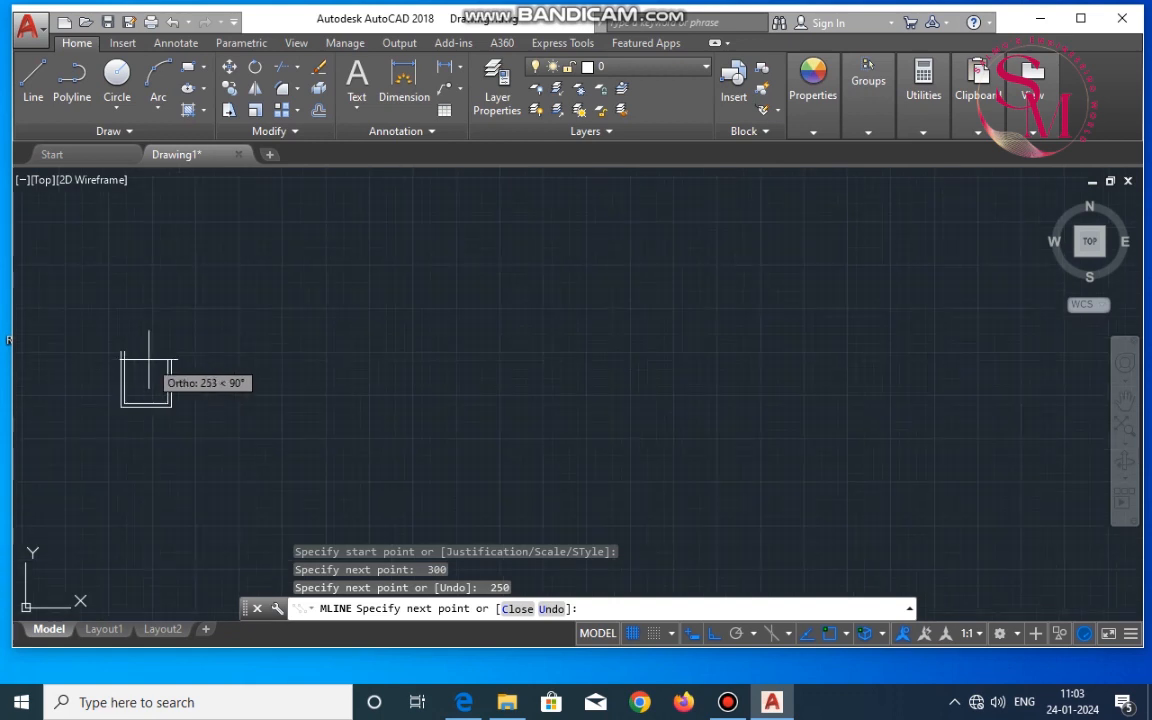
scroll(148, 359, "up", 4)
scroll(148, 359, "down", 2)
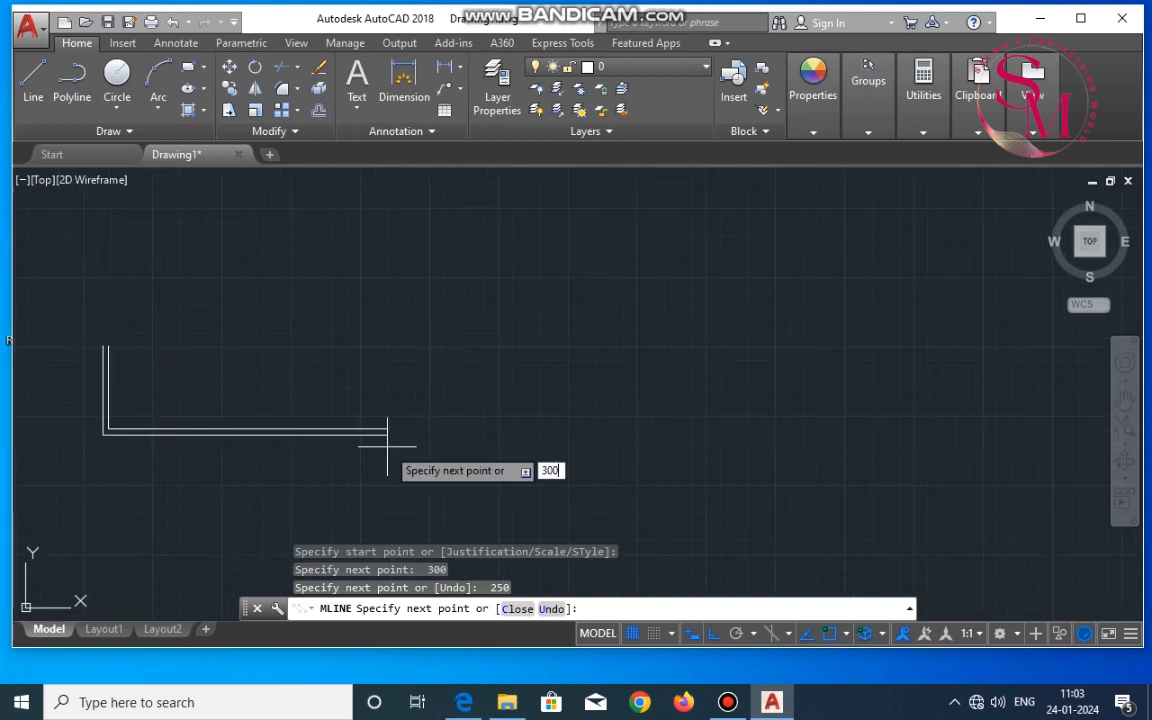
key("Return")
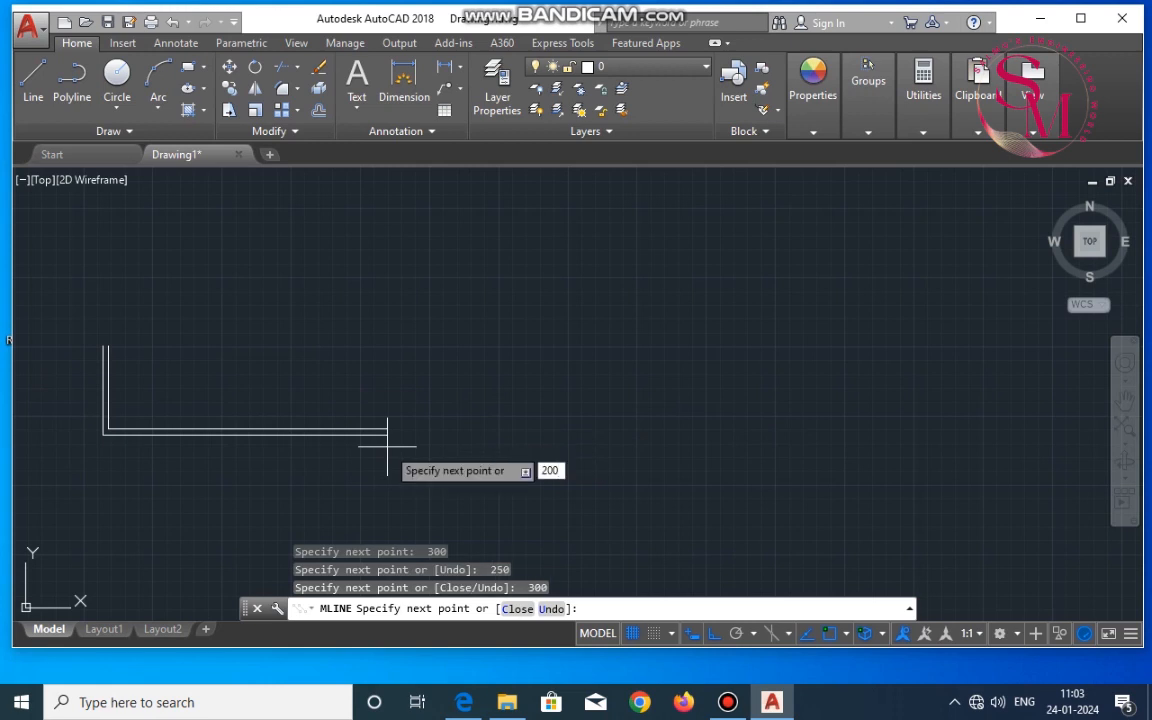
type("200")
key("Return")
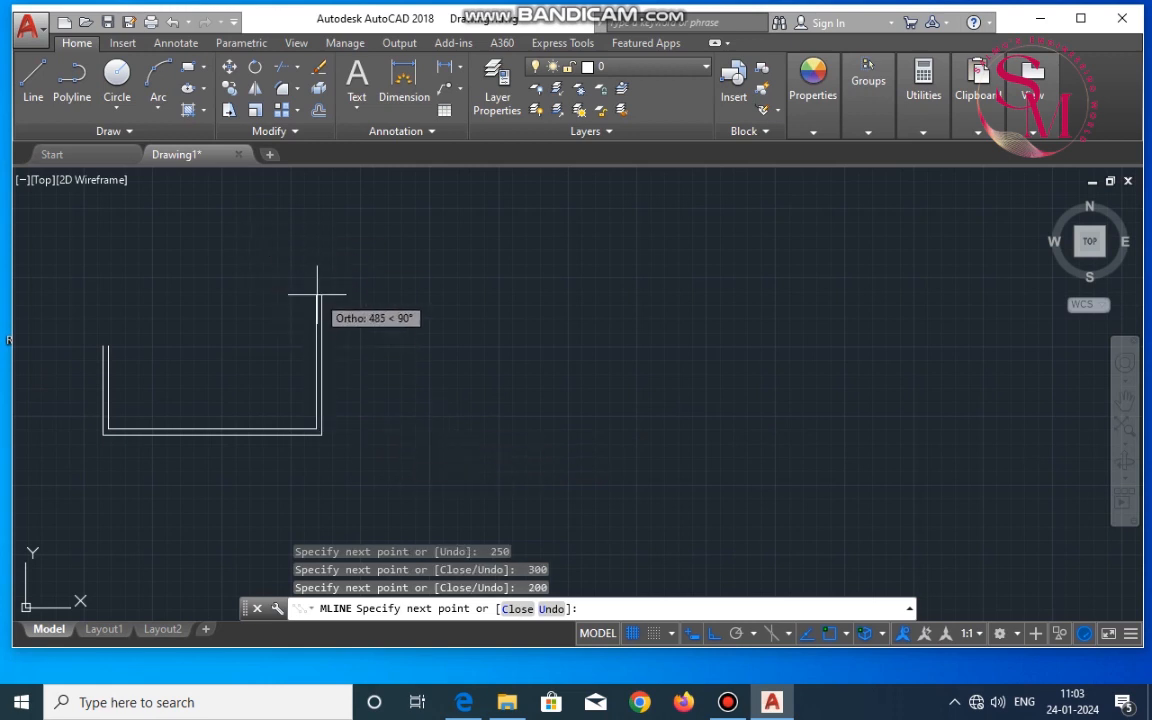
Step: Continue the multiline upward with segments of 300 and 250 units and to the left with segments of 300 and 280 units
key("Return")
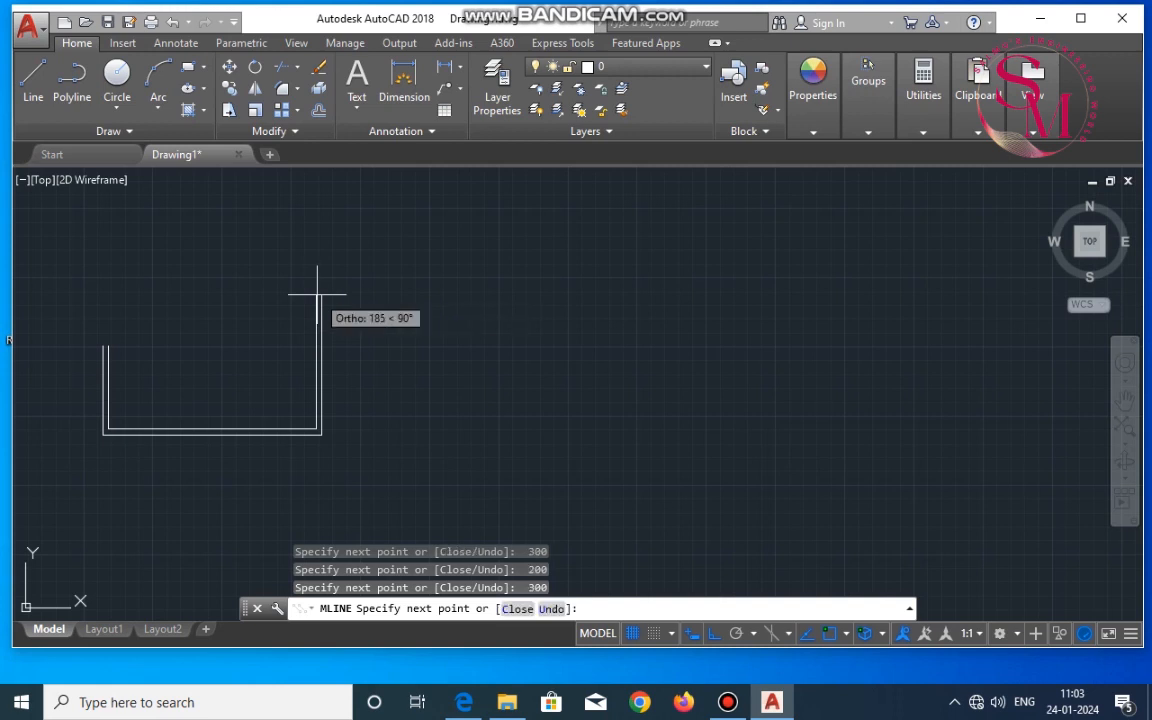
key("Return")
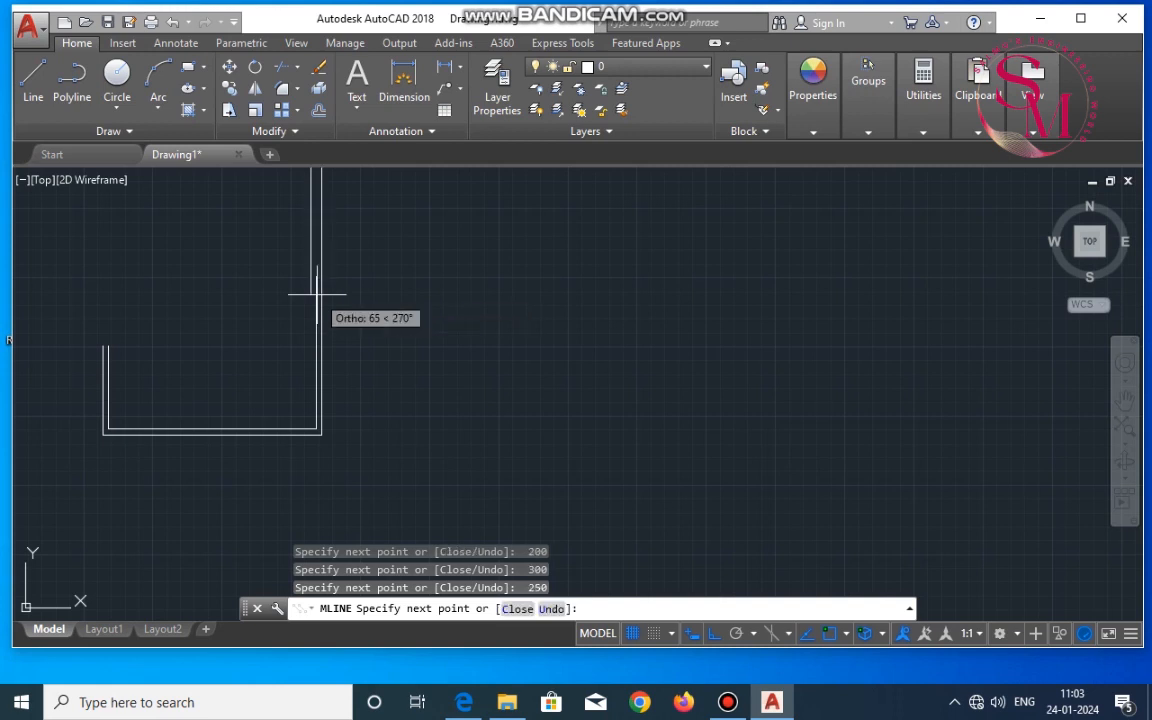
scroll(200, 266, "down", 3)
scroll(92, 264, "up", 4)
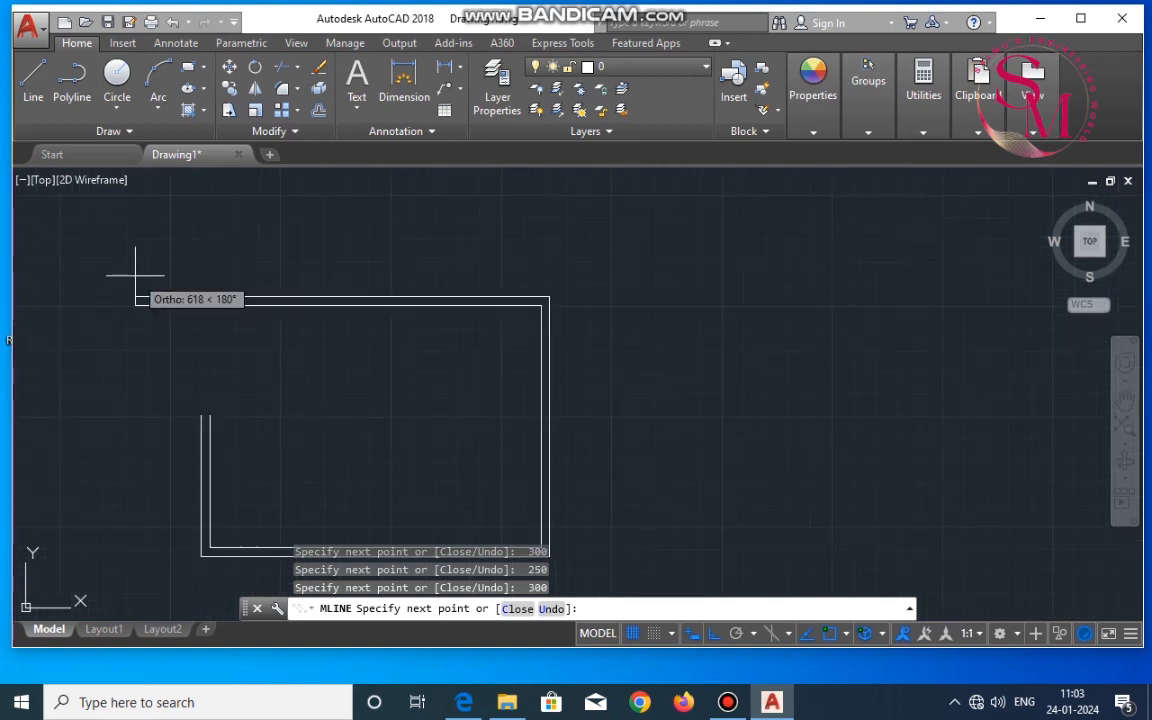
type("280")
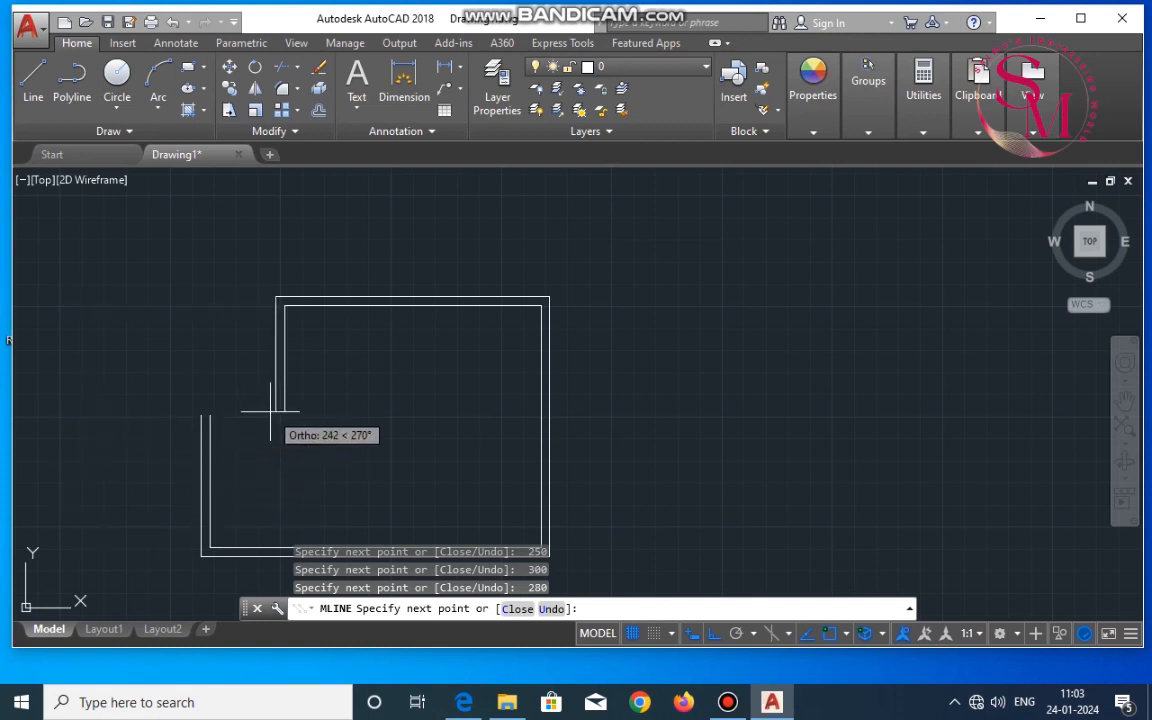
Step: Continue the multiline freehand downward and about 190 units left to the upper end of its first segment, ending the multiline there
scroll(270, 412, "up", 2)
scroll(270, 412, "up", 2)
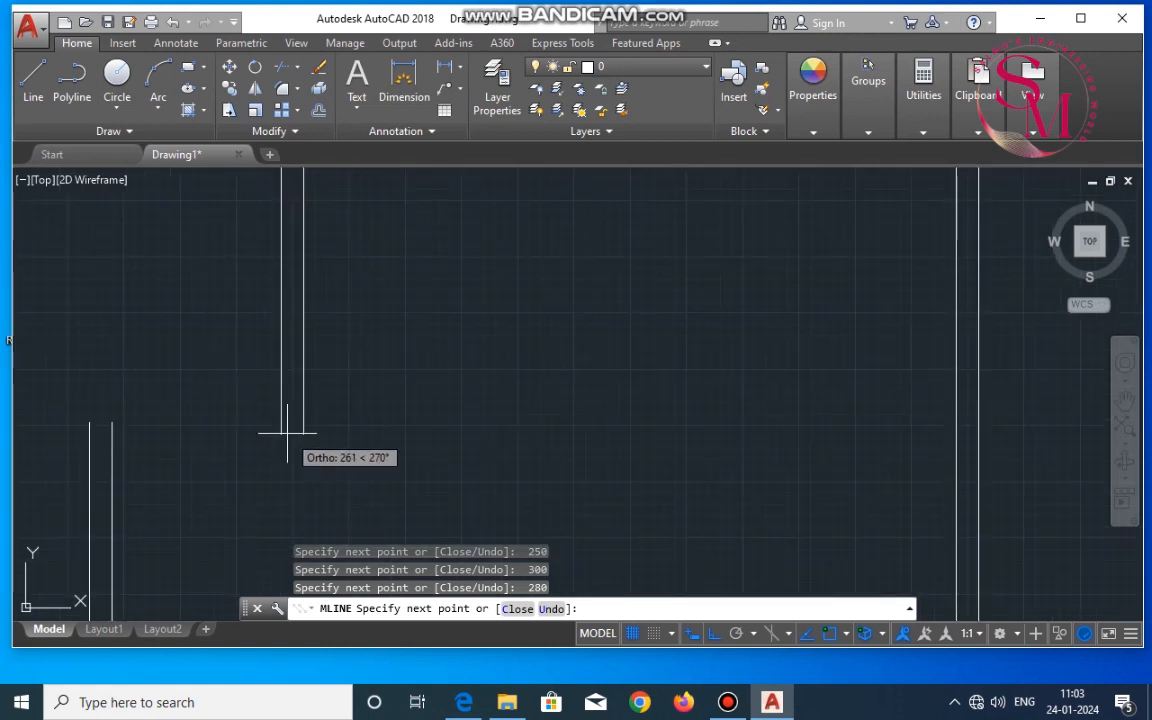
left_click(291, 417)
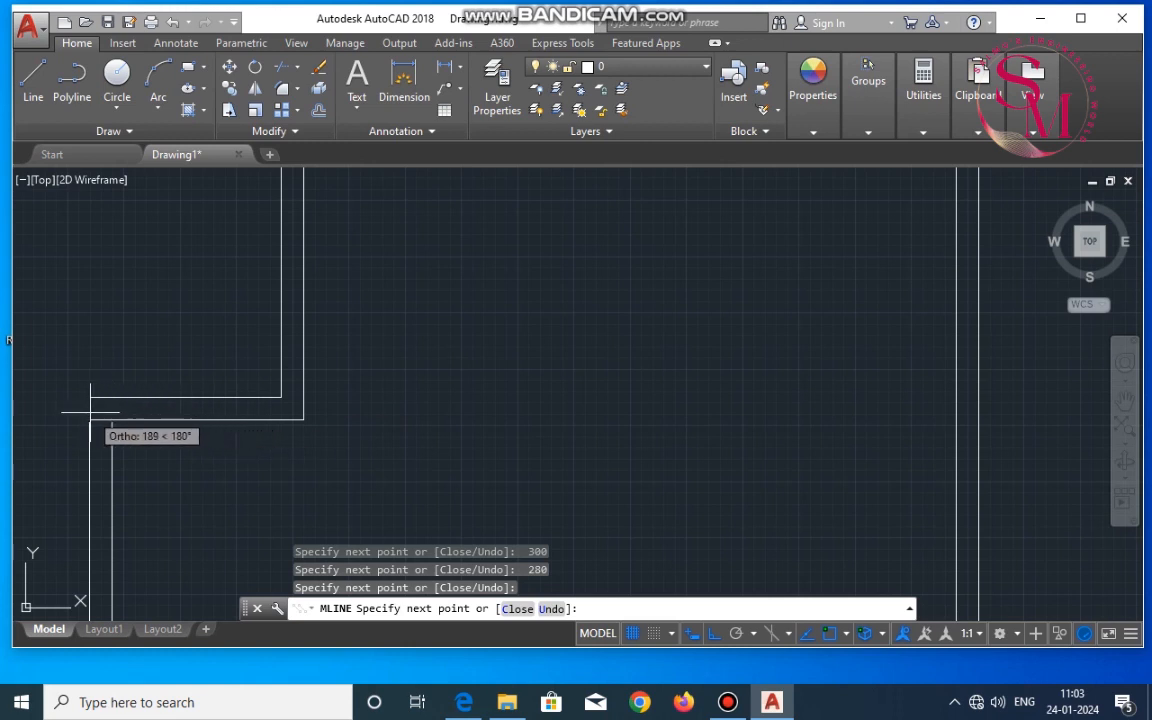
scroll(96, 411, "up", 4)
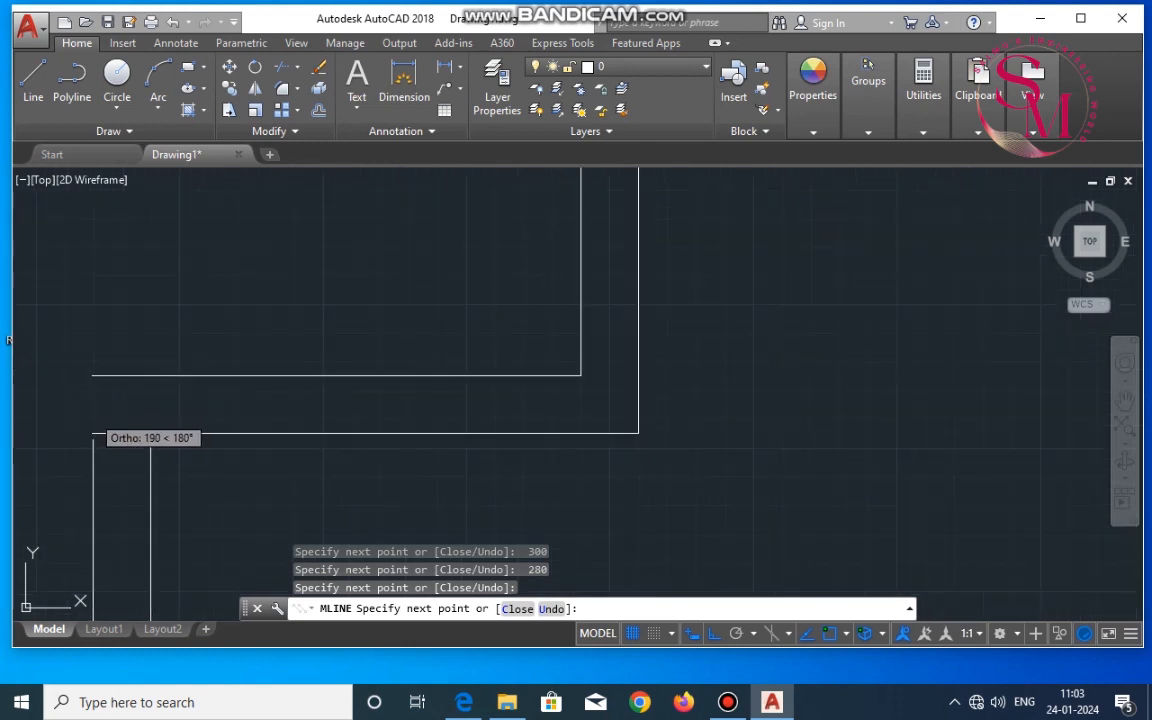
left_click(92, 437)
scroll(160, 400, "down", 5)
key("Escape")
scroll(145, 368, "up", 2)
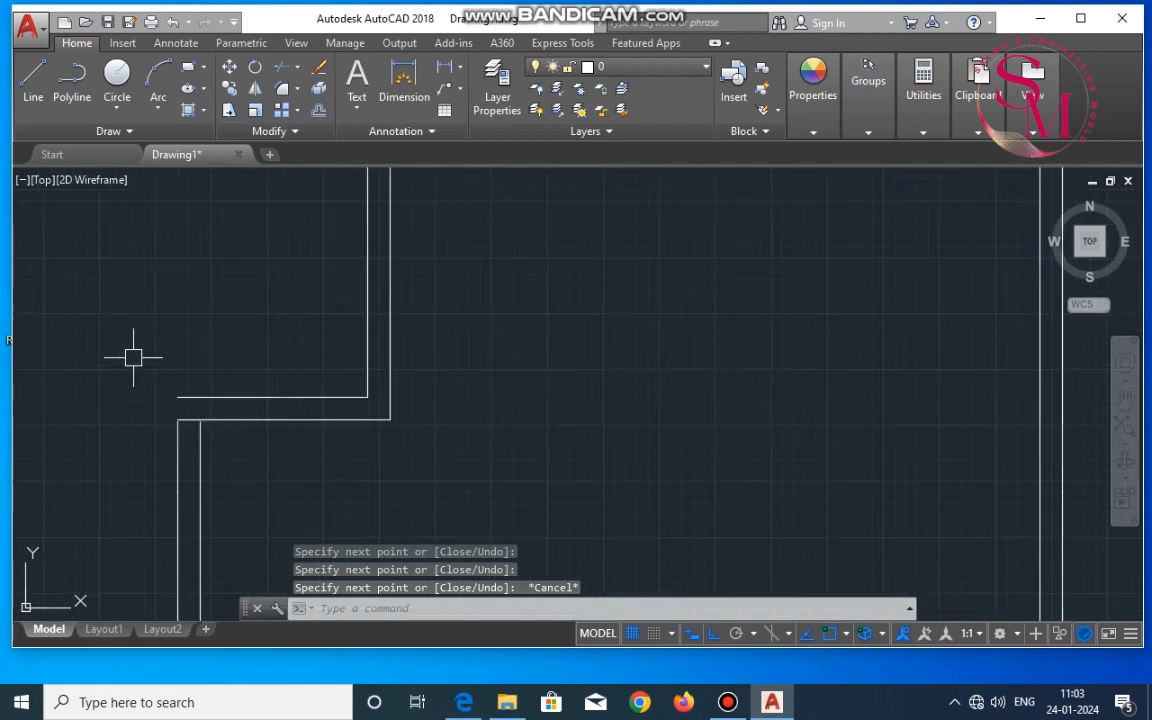
key("Escape")
type("ex")
key("Return")
key("Return")
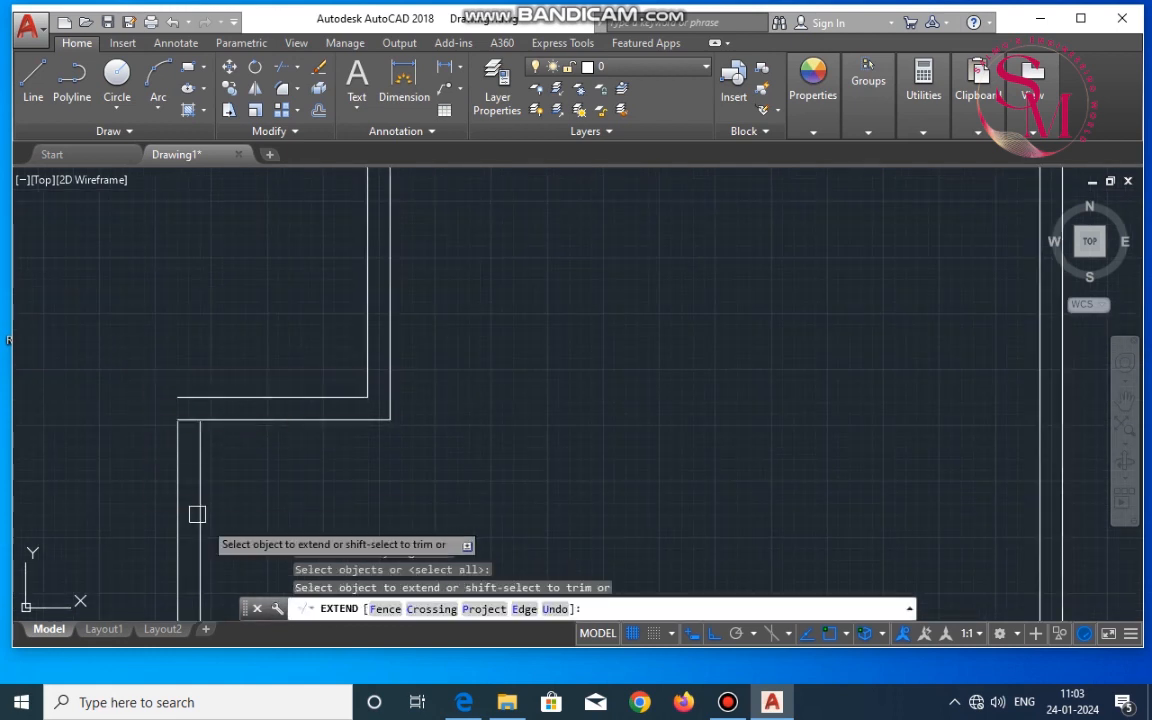
left_click(177, 432)
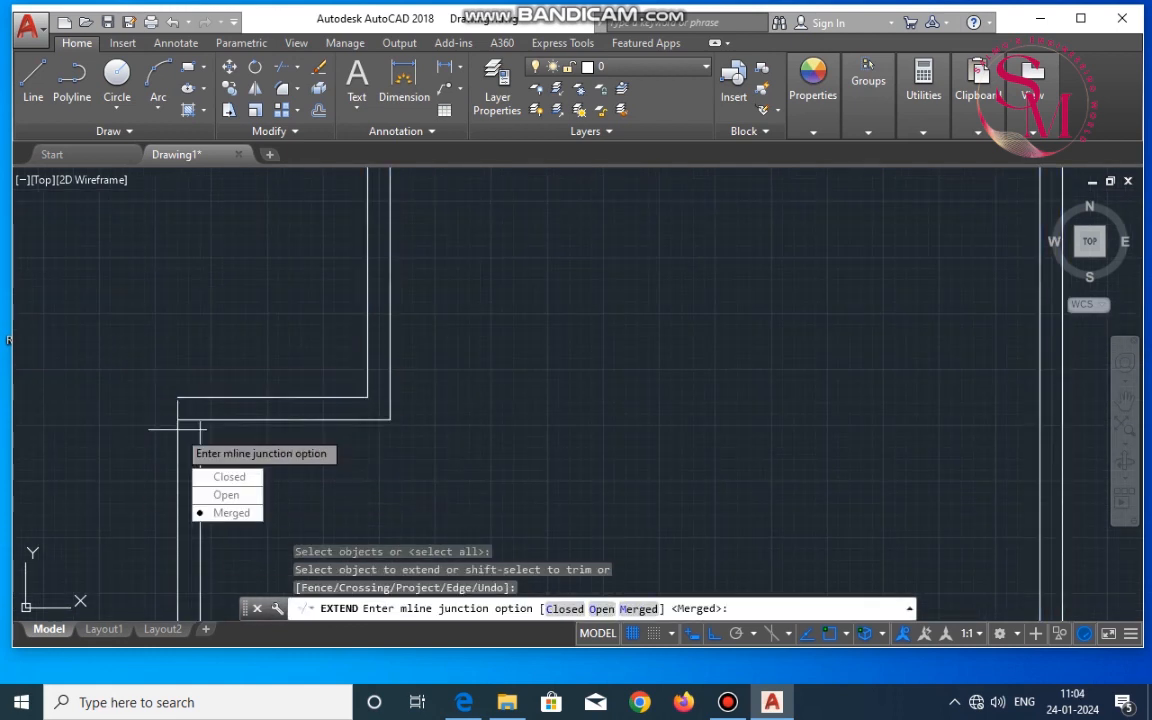
key("Escape")
key("Escape")
Step: Try to fillet the wall outline's open corner, starting from its upper horizontal line
type("f")
key("Return")
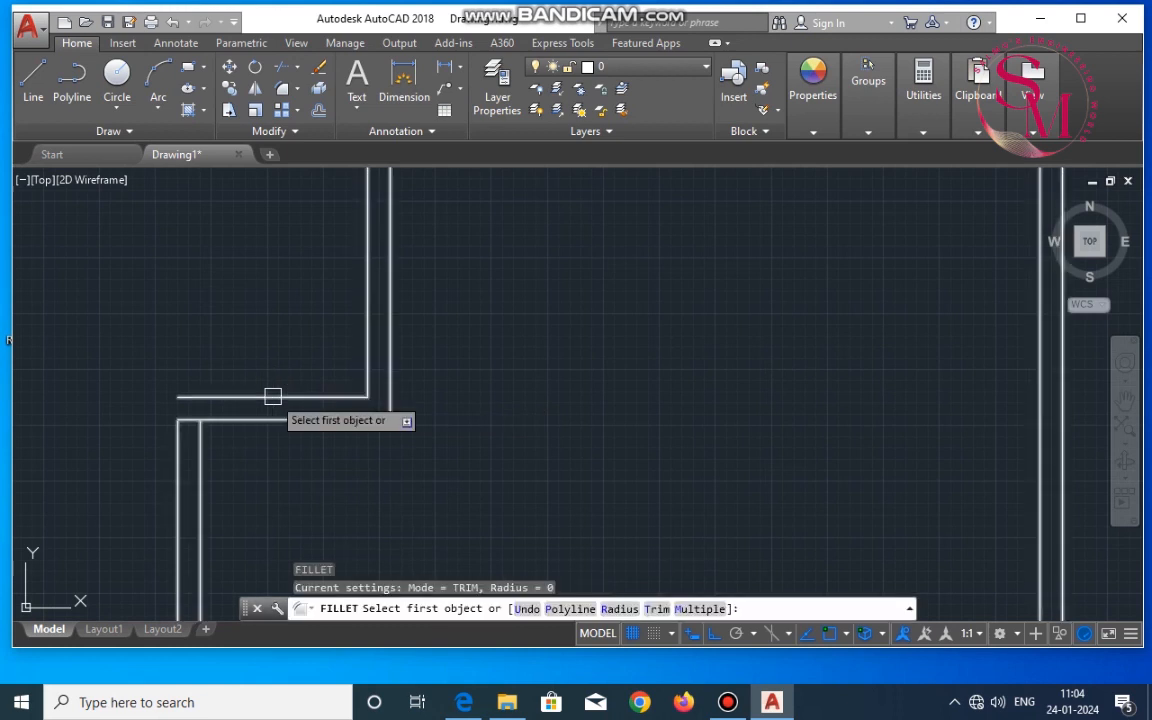
left_click(207, 392)
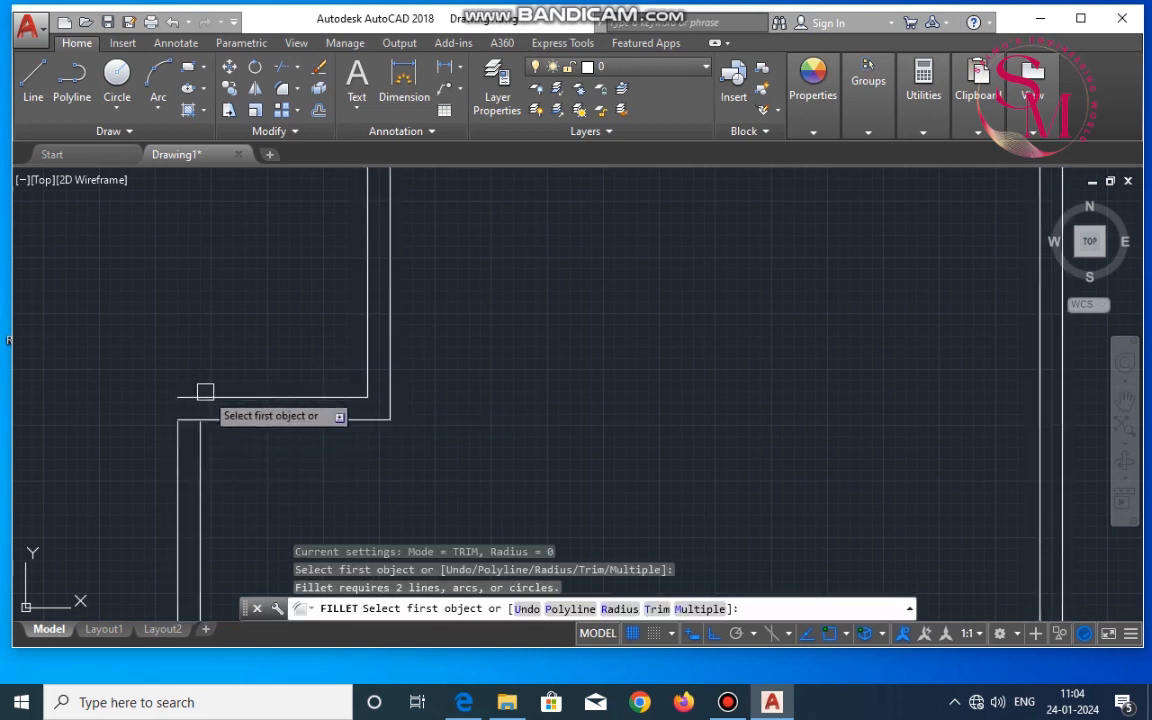
key("Escape")
key("Return")
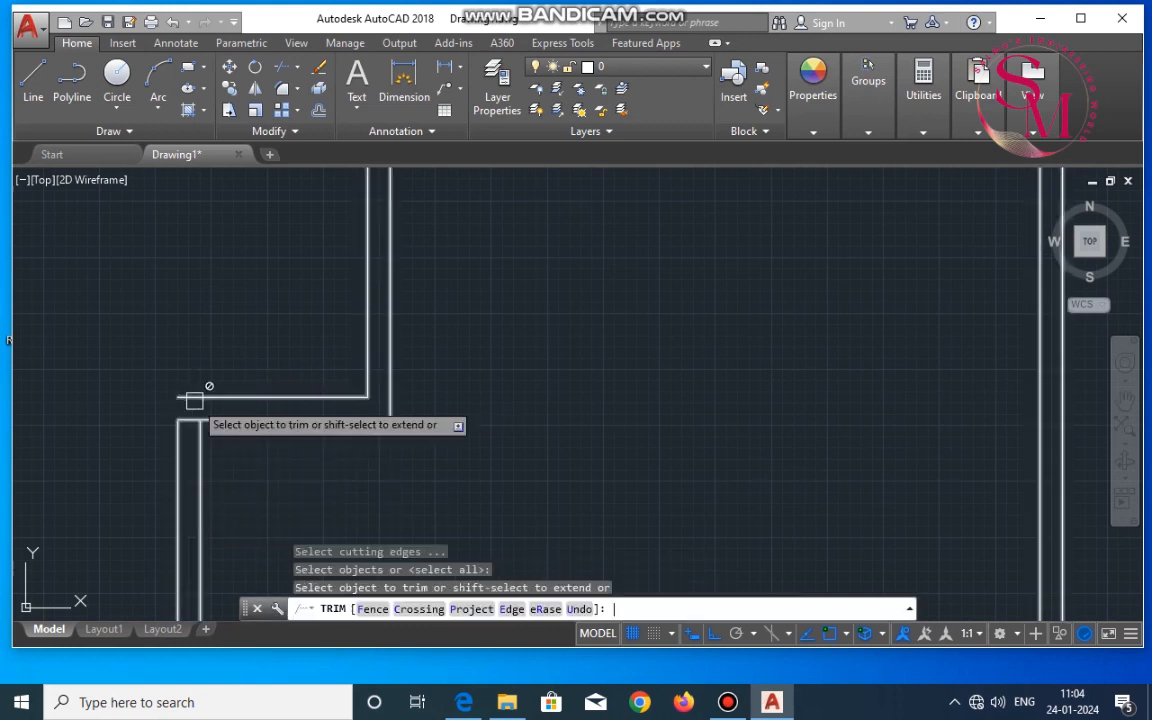
scroll(178, 450, "up", 5)
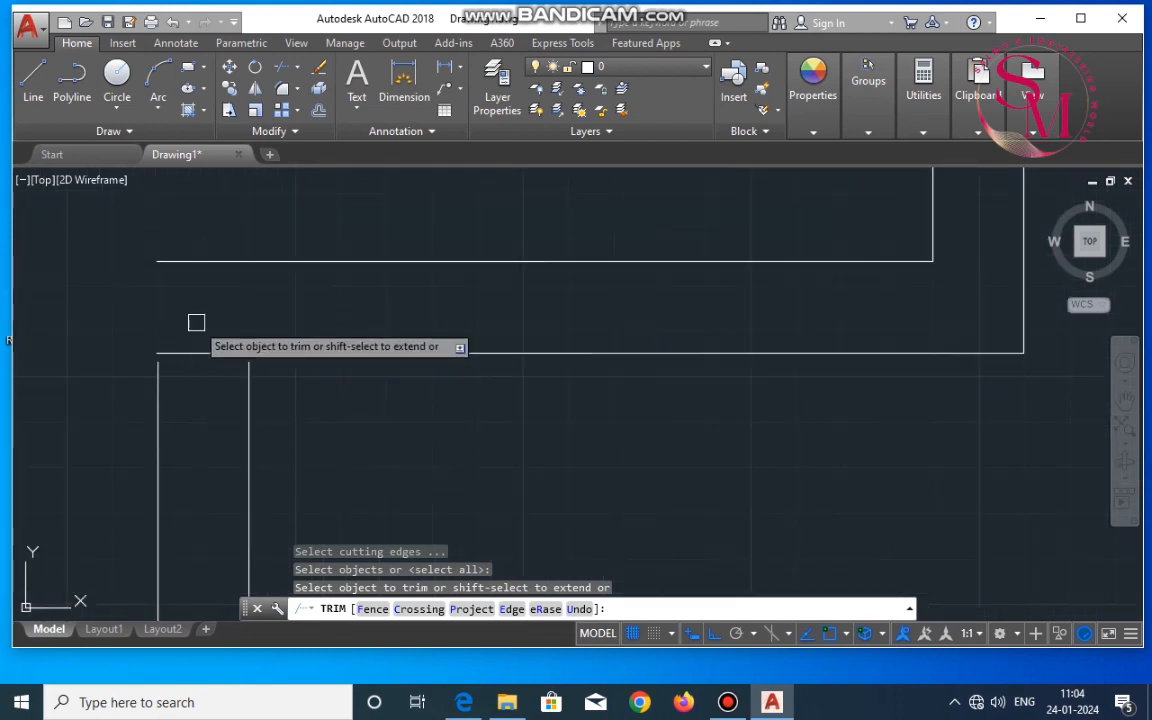
key("Escape")
Step: Extend the upper end of the left vertical wall to the adjoining horizontal wall with the Closed multiline junction option
type("ex")
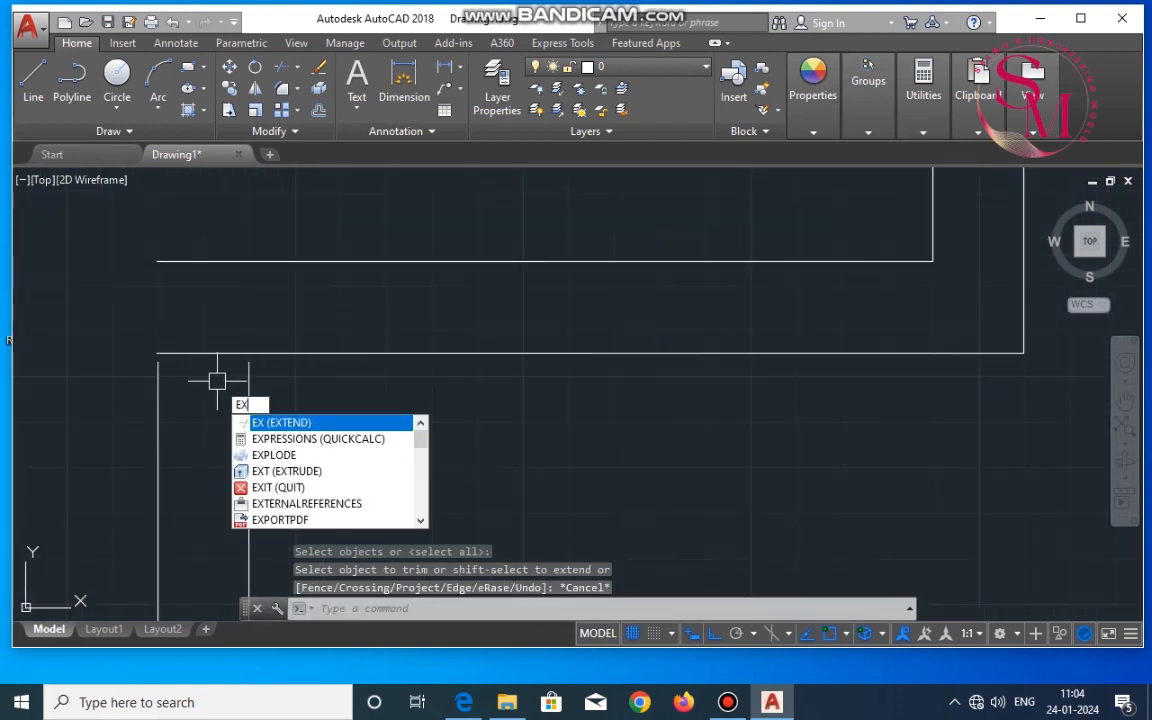
key("Return")
key("Return")
left_click(158, 386)
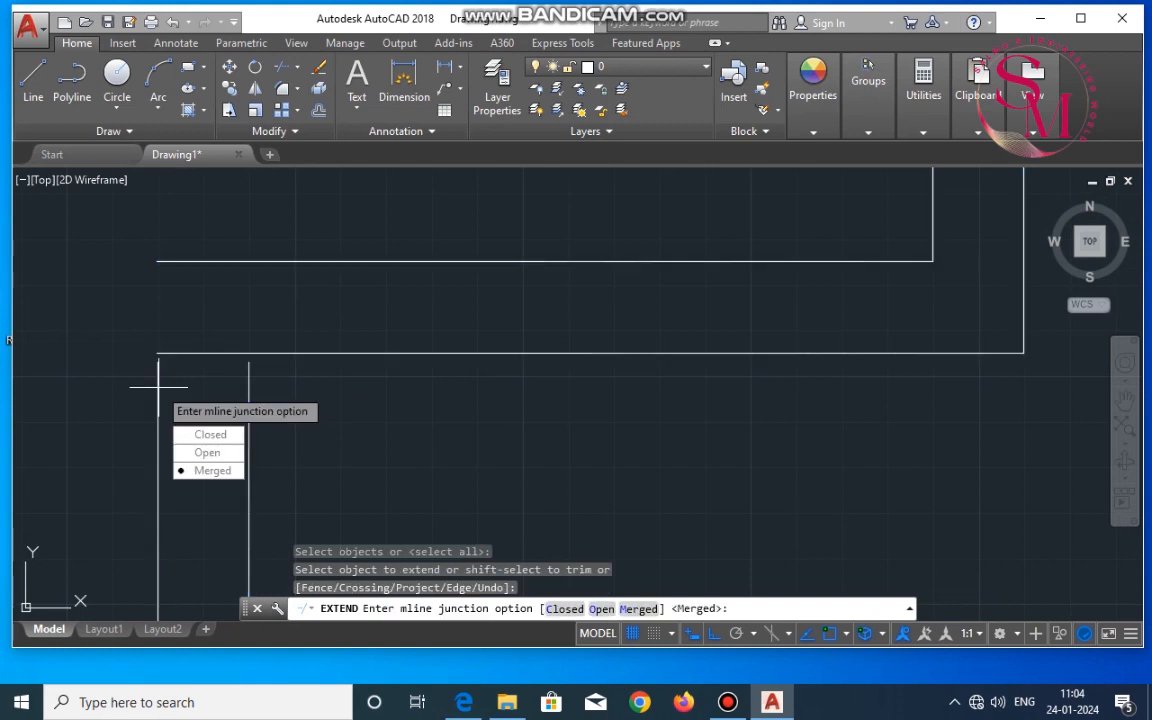
key("Return")
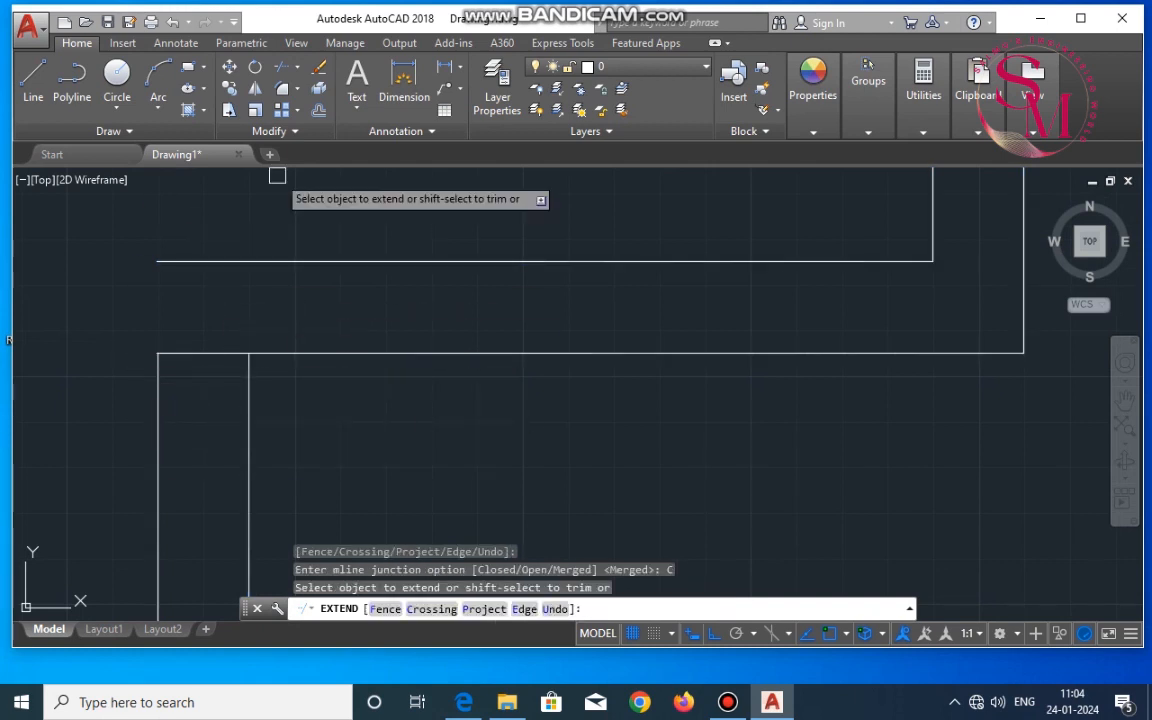
left_click(158, 380)
key("Escape")
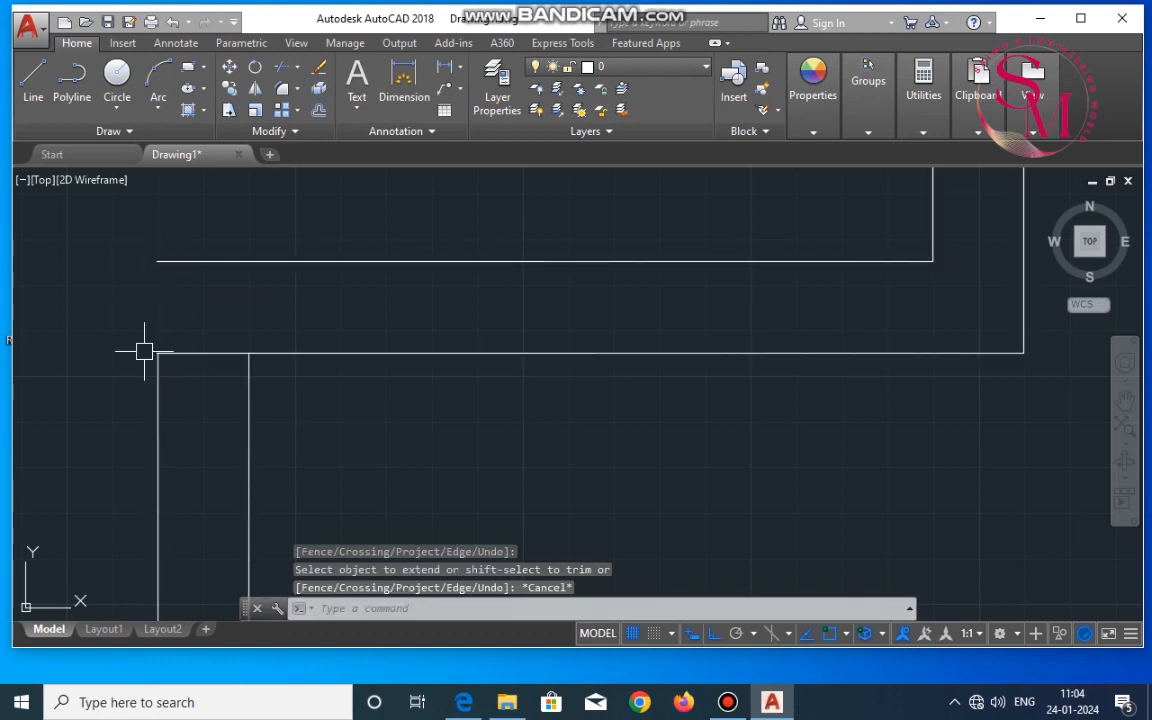
Step: Try to fillet the open corner, picking the left wall's outer vertical line
type("ex")
key("Return")
key("Return")
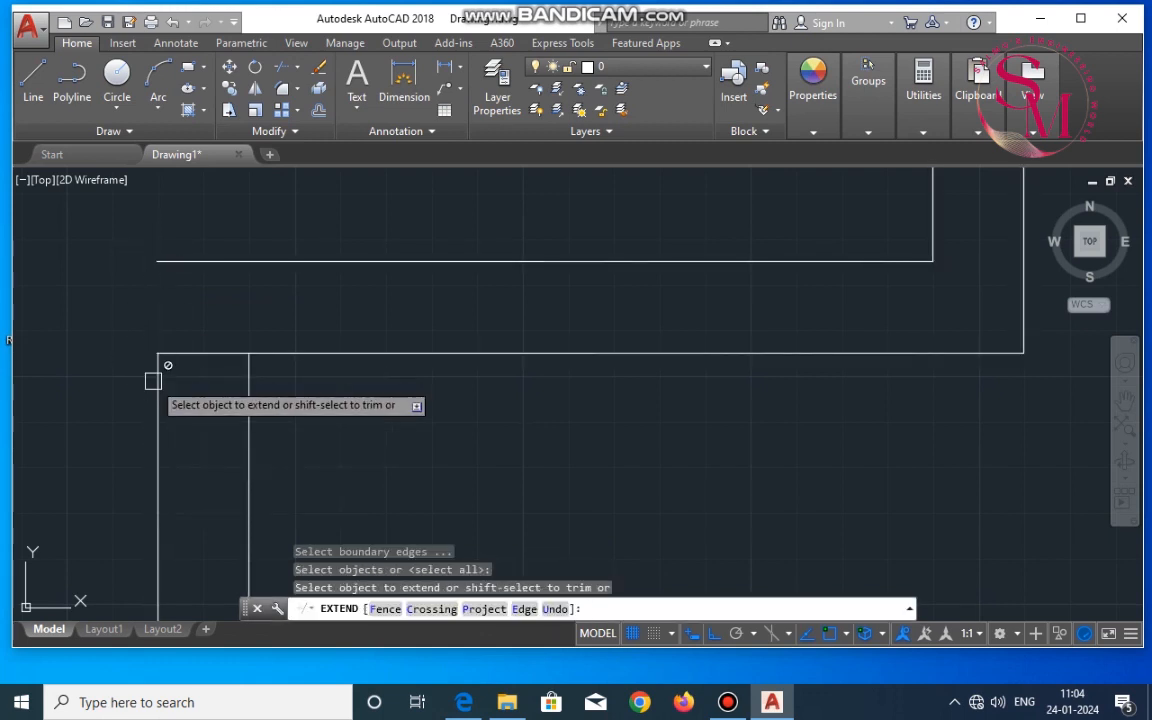
key("Escape")
type("f")
key("Return")
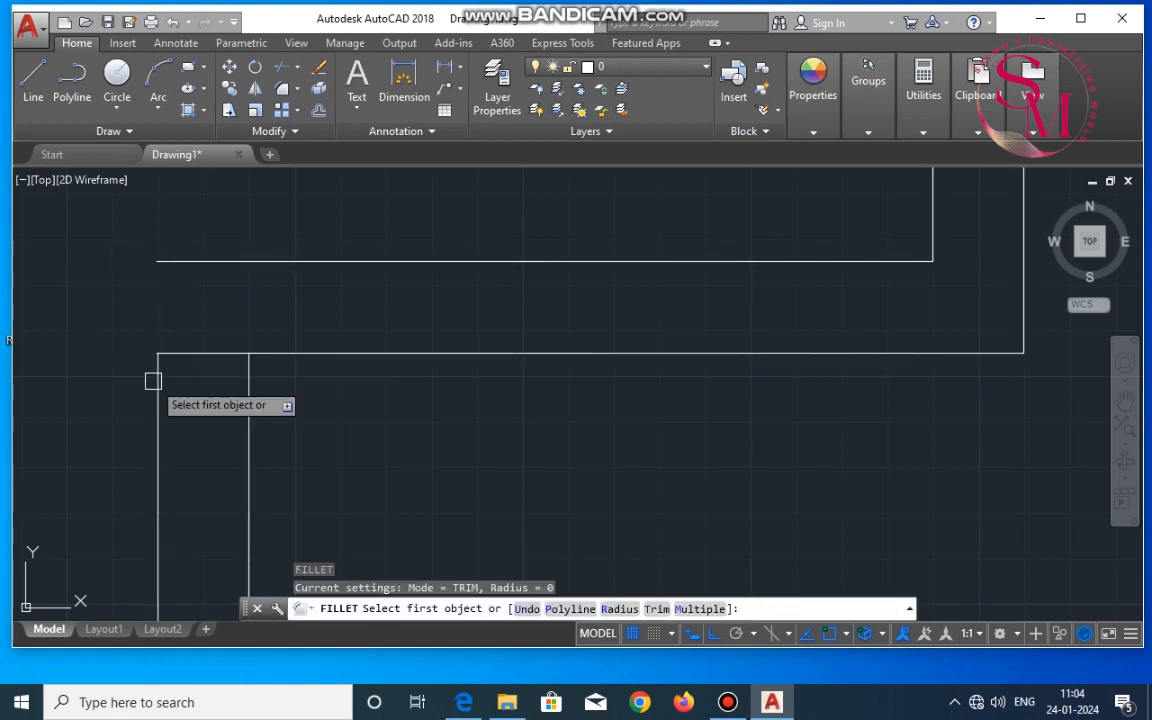
left_click(155, 381)
left_click(155, 403)
scroll(210, 263, "down", 1)
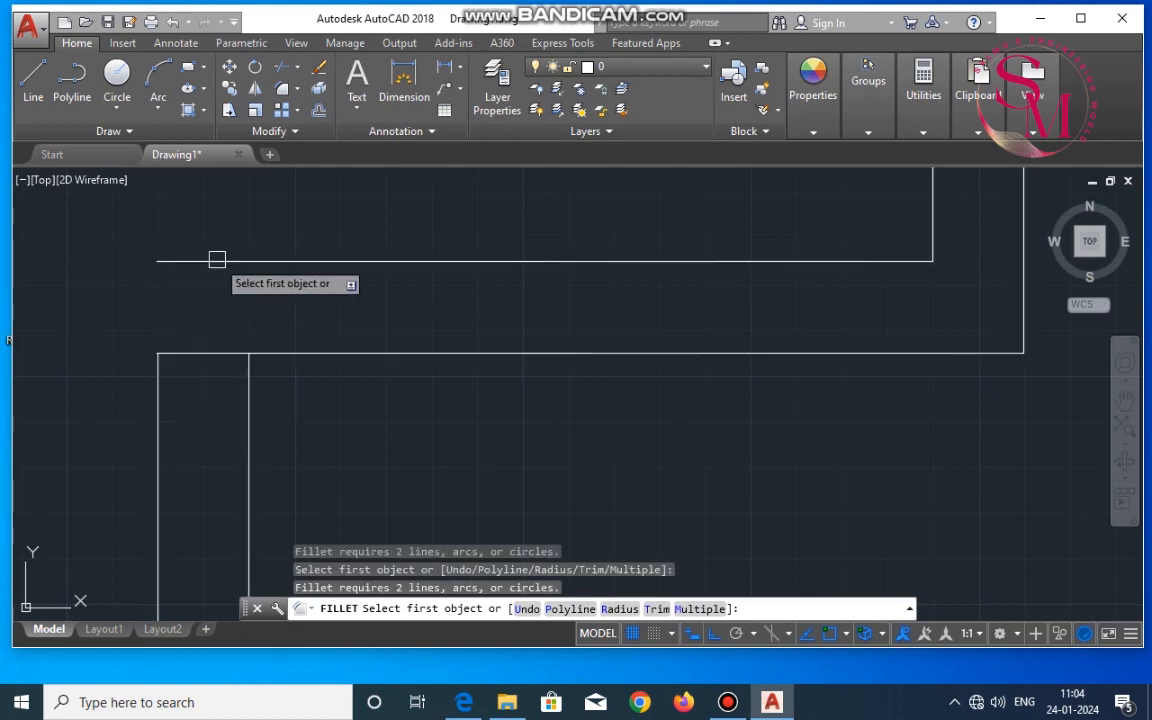
scroll(180, 404, "down", 3)
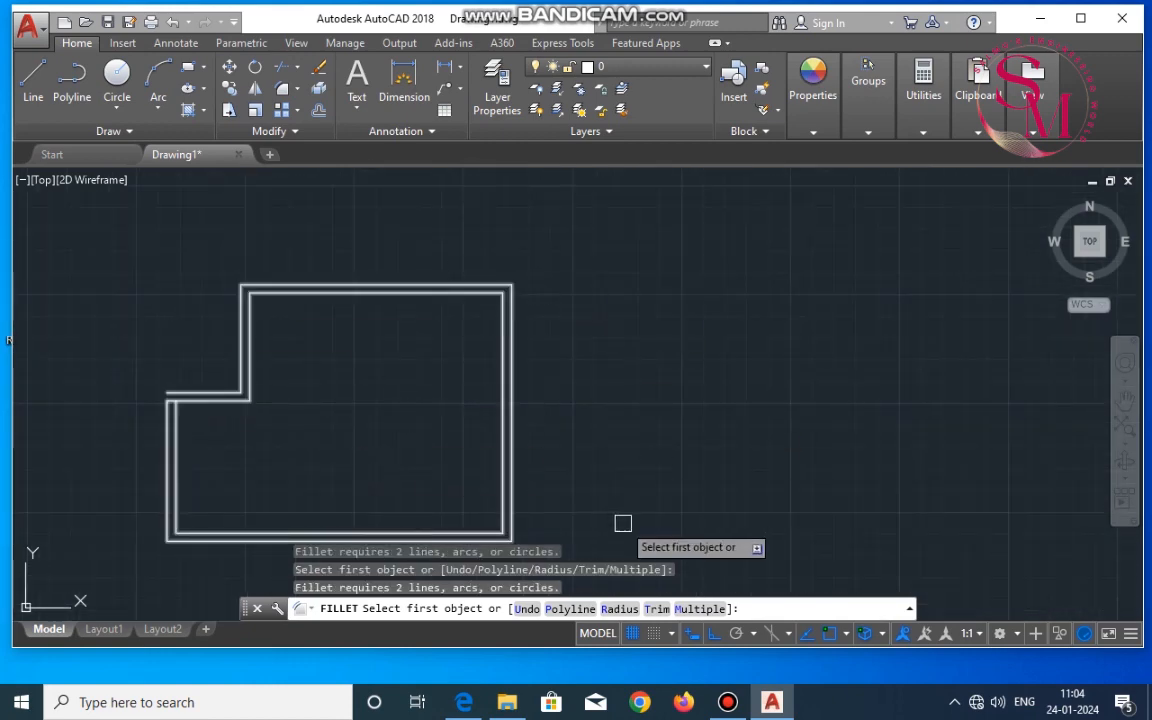
scroll(95, 422, "up", 4)
key("Escape")
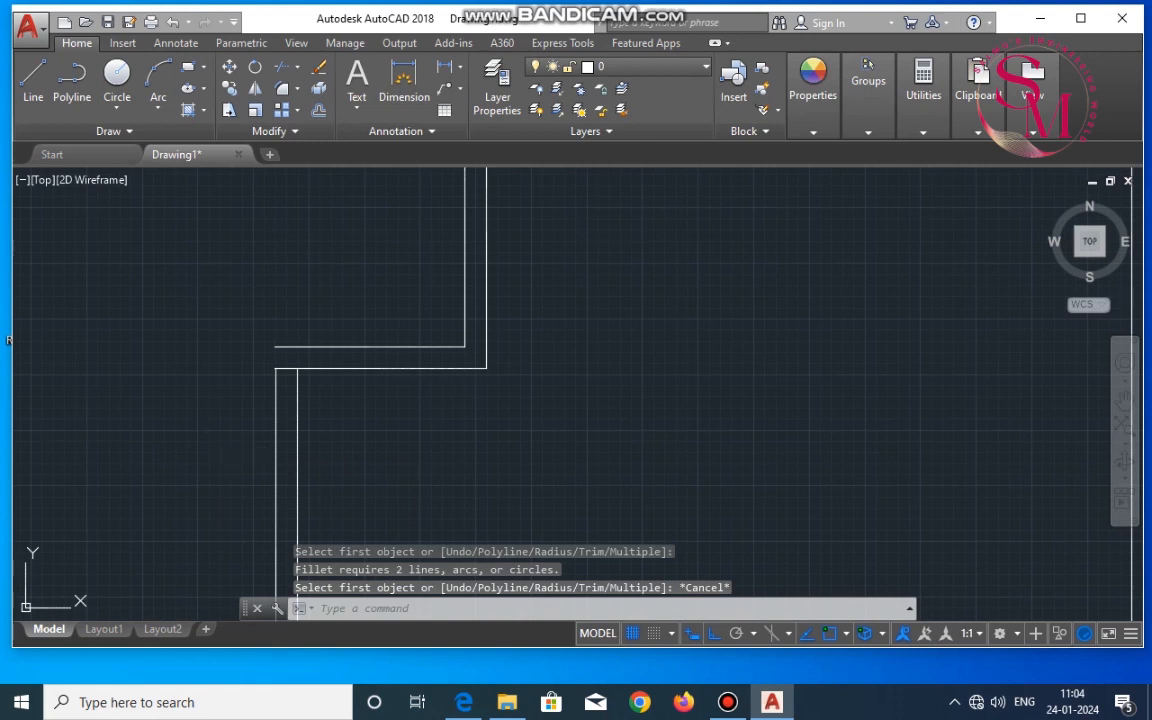
Step: Trim the lower horizontal wall line between the two vertical lines of the left wall, using the Open multiline junction option
type("tr")
key("Return")
key("Return")
scroll(284, 366, "up", 3)
left_click(284, 366)
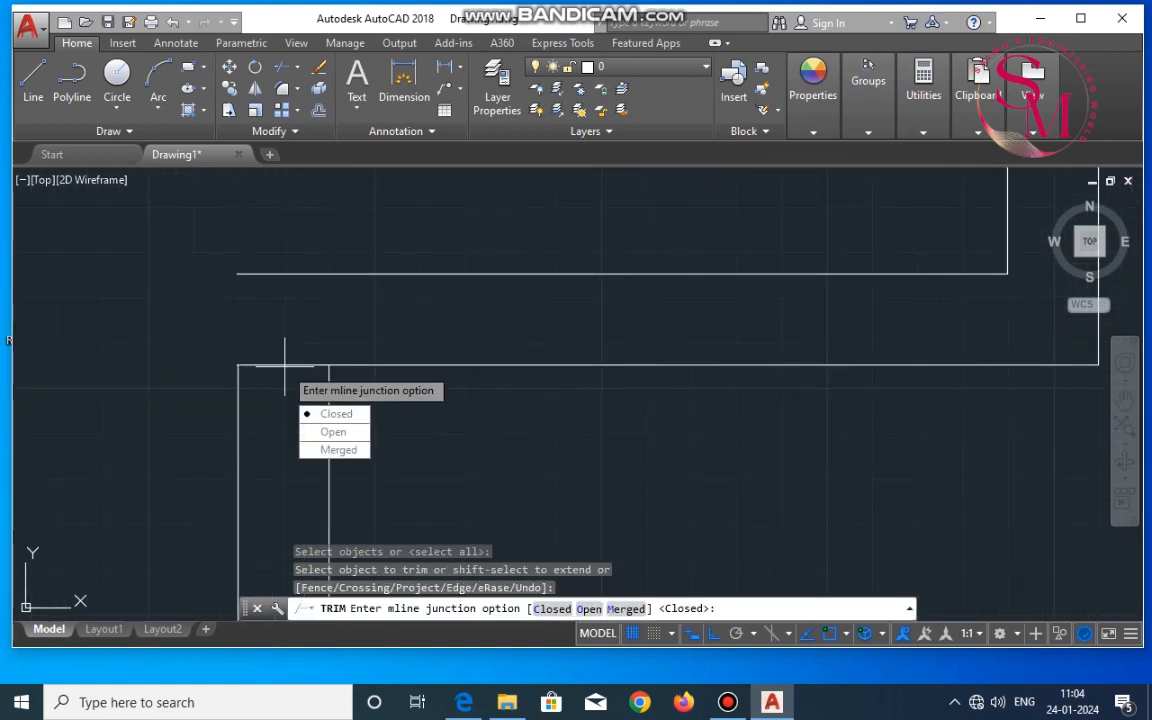
type("o")
key("Return")
scroll(337, 315, "down", 2)
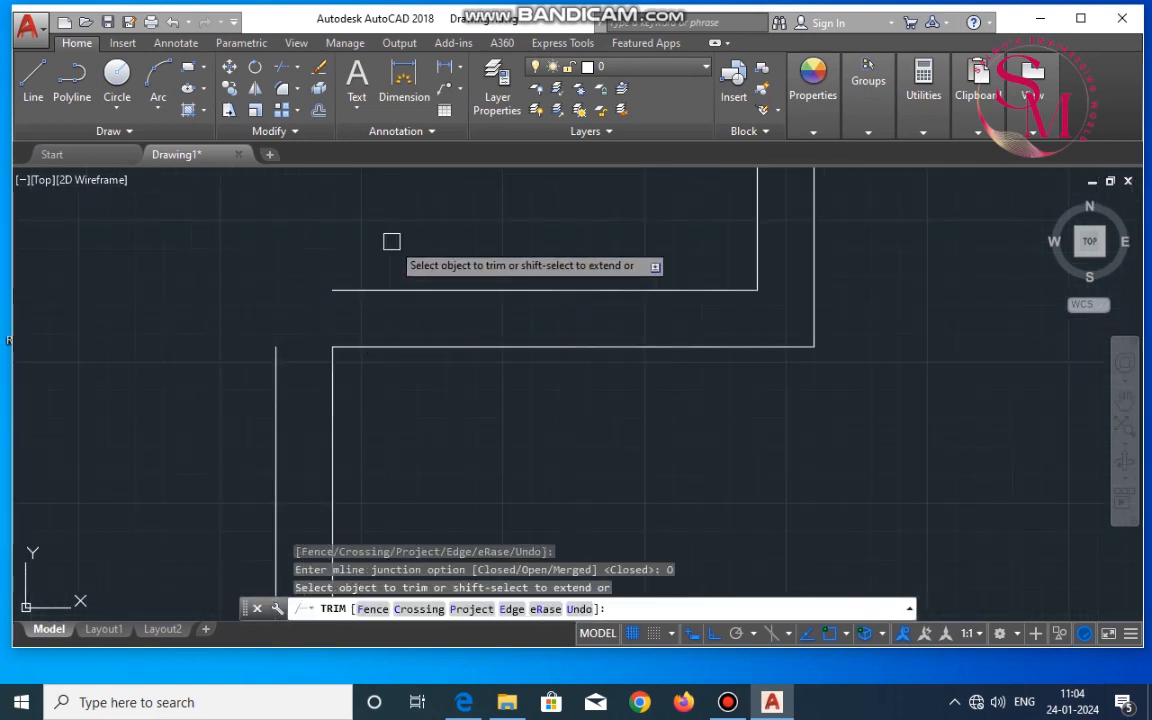
key("Escape")
scroll(381, 237, "down", 3)
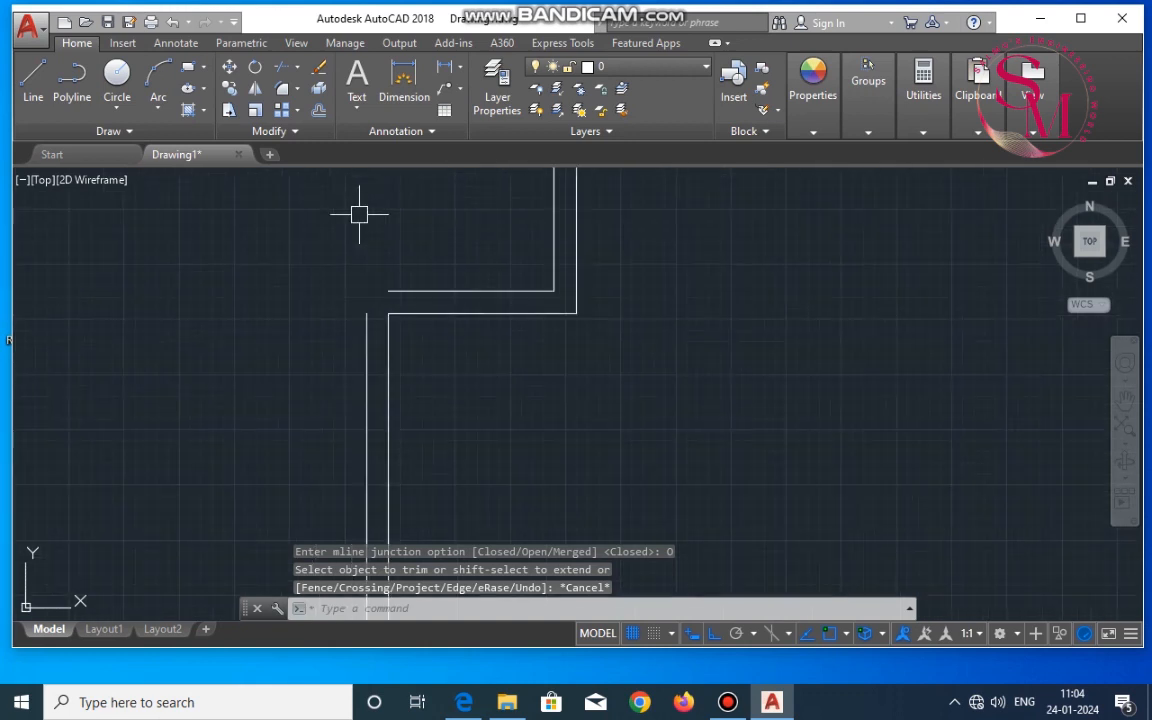
Step: Try to join the left wall's outer line to the upper horizontal line with Fillet
type("f")
key("Return")
scroll(345, 268, "up", 4)
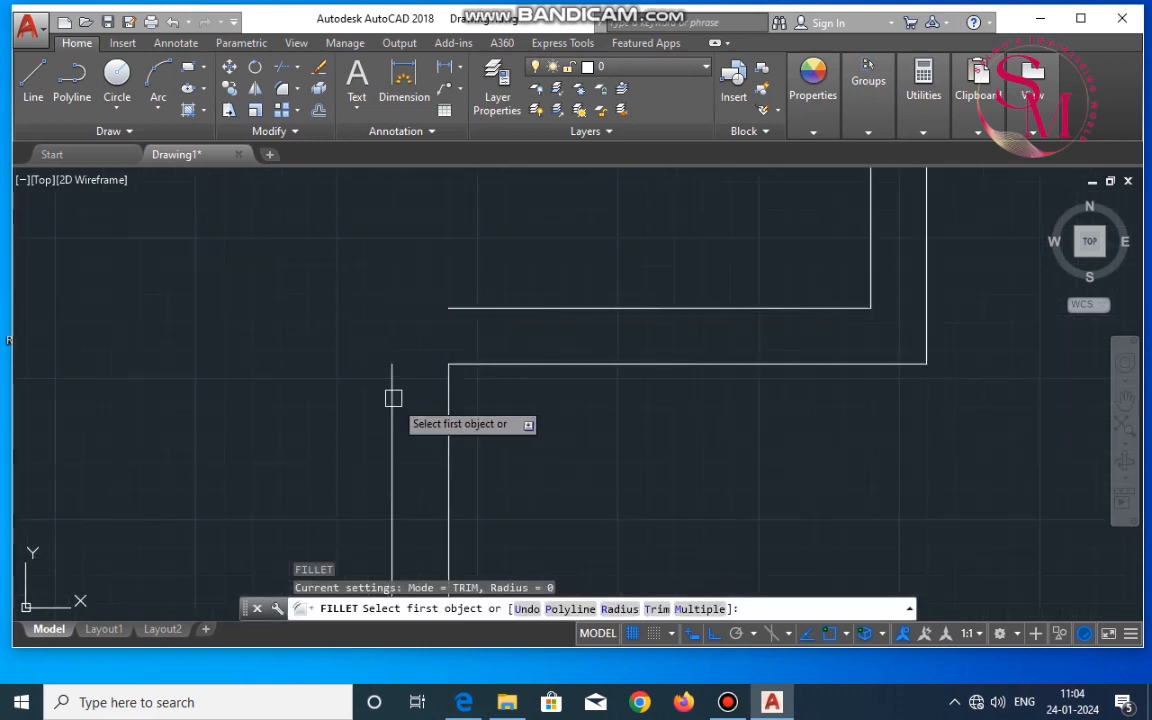
left_click(393, 398)
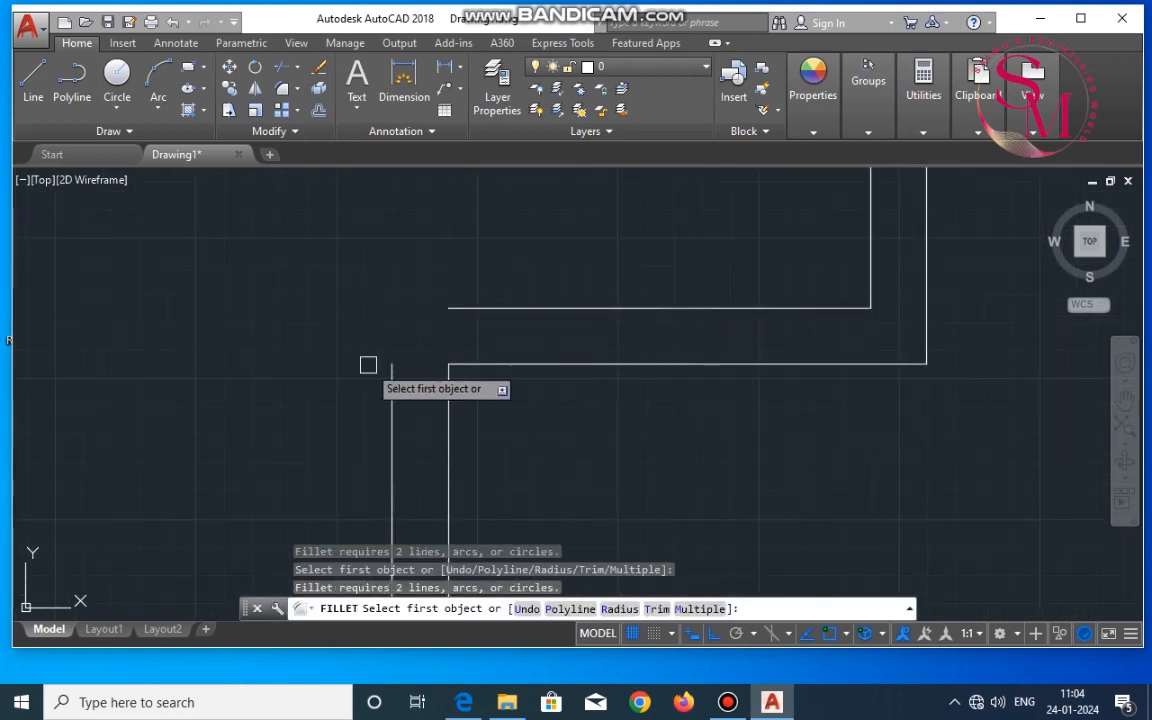
key("Escape")
Step: Select the wall multiline to examine its grips around the open corner and clear the selection
left_click(474, 311)
scroll(474, 311, "down", 5)
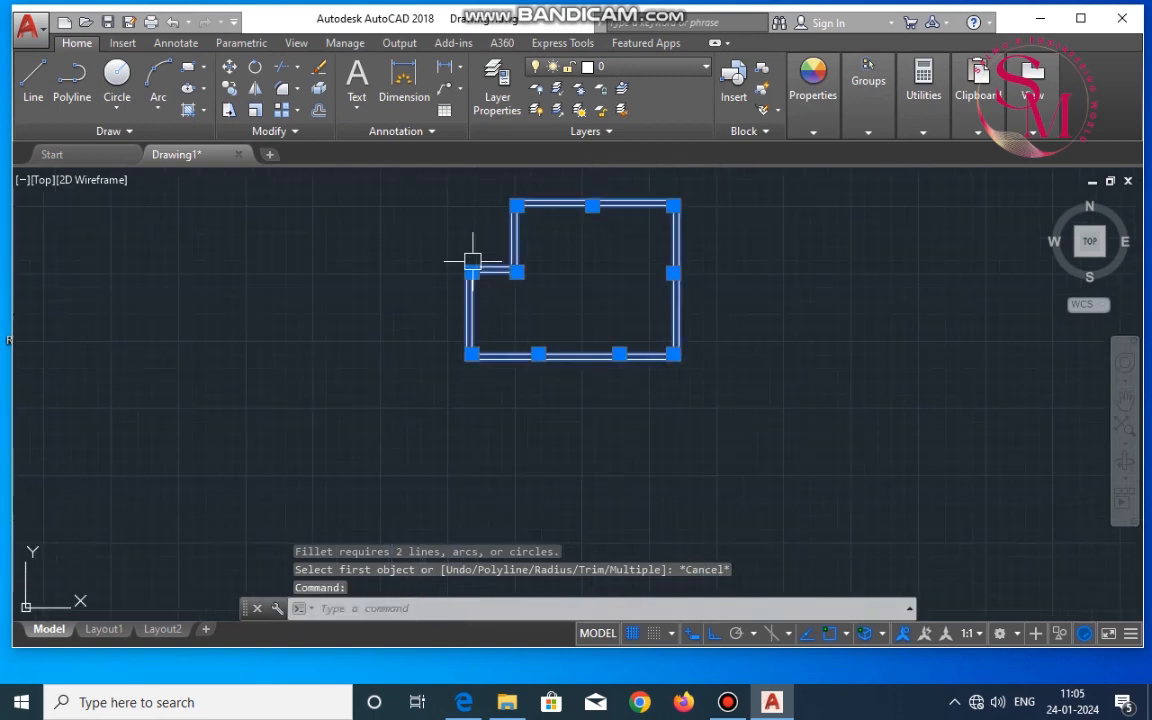
scroll(460, 198, "up", 8)
scroll(641, 283, "down", 6)
scroll(656, 368, "up", 5)
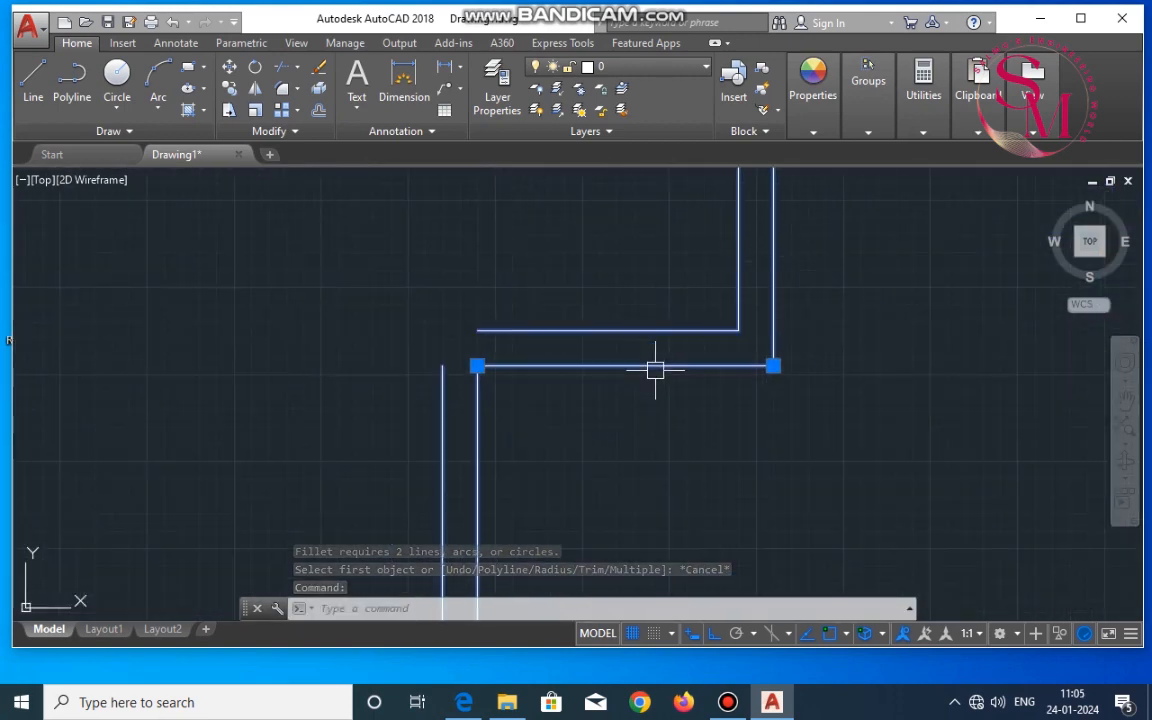
scroll(460, 289, "up", 3)
key("Escape")
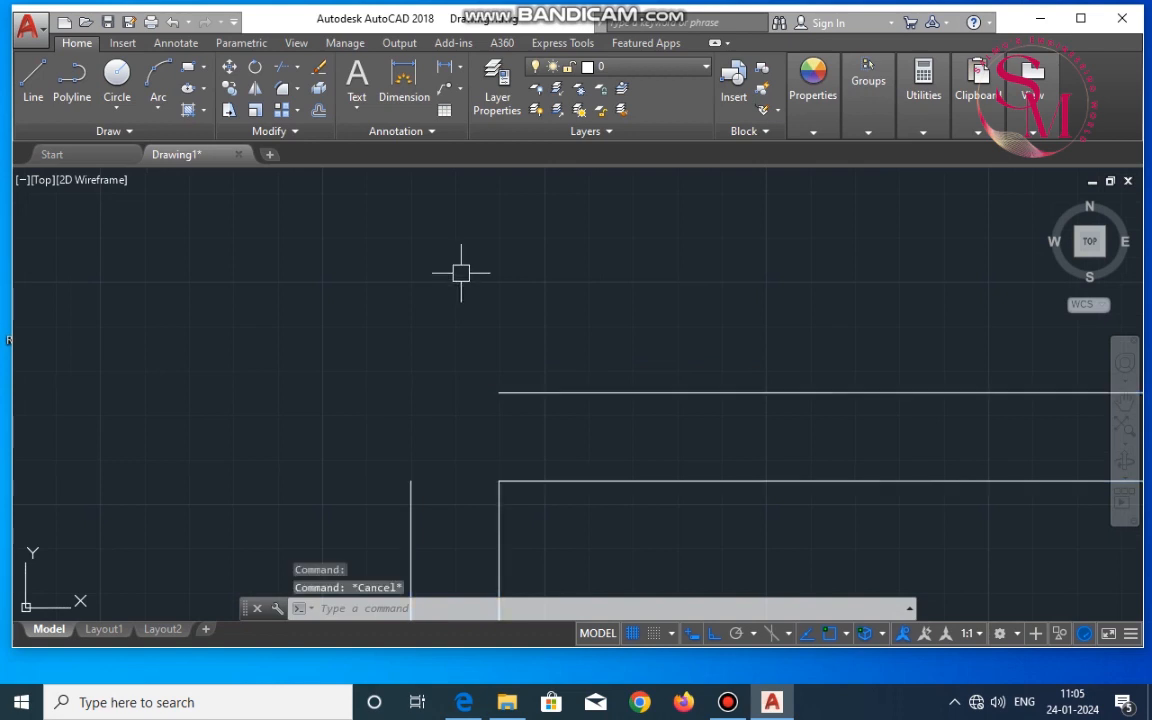
Step: Try Fillet again on the outer vertical line and the upper horizontal line of the open corner
key("Return")
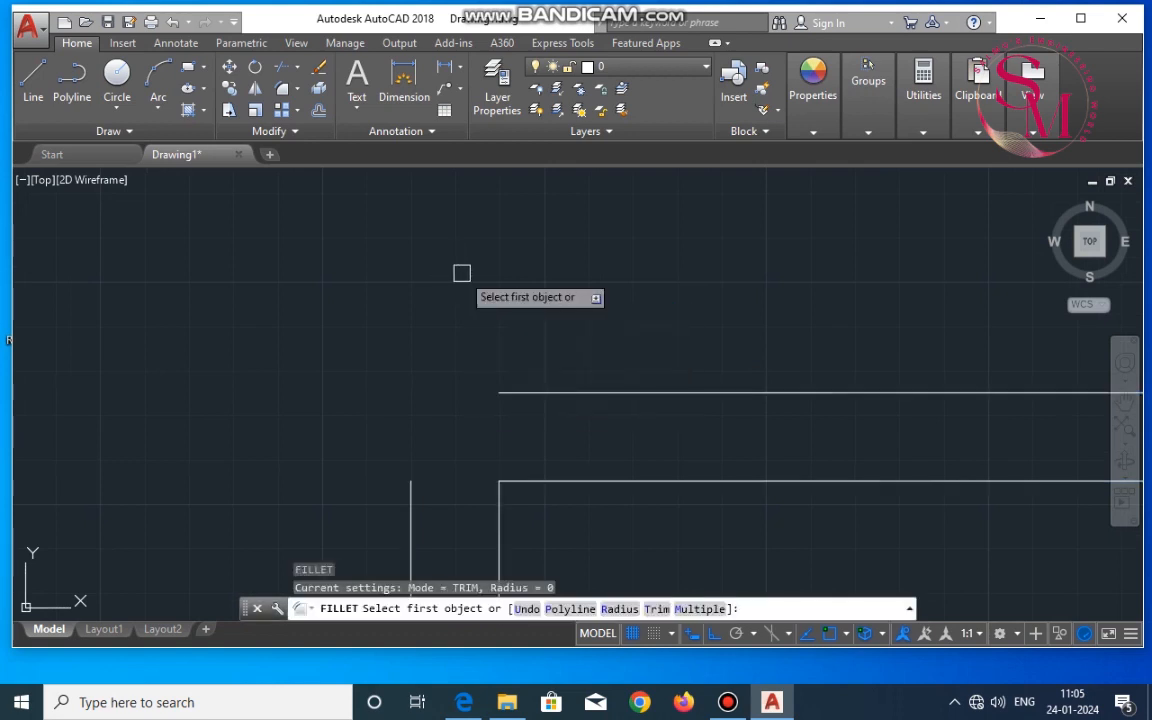
left_click(411, 513)
left_click(544, 393)
key("Escape")
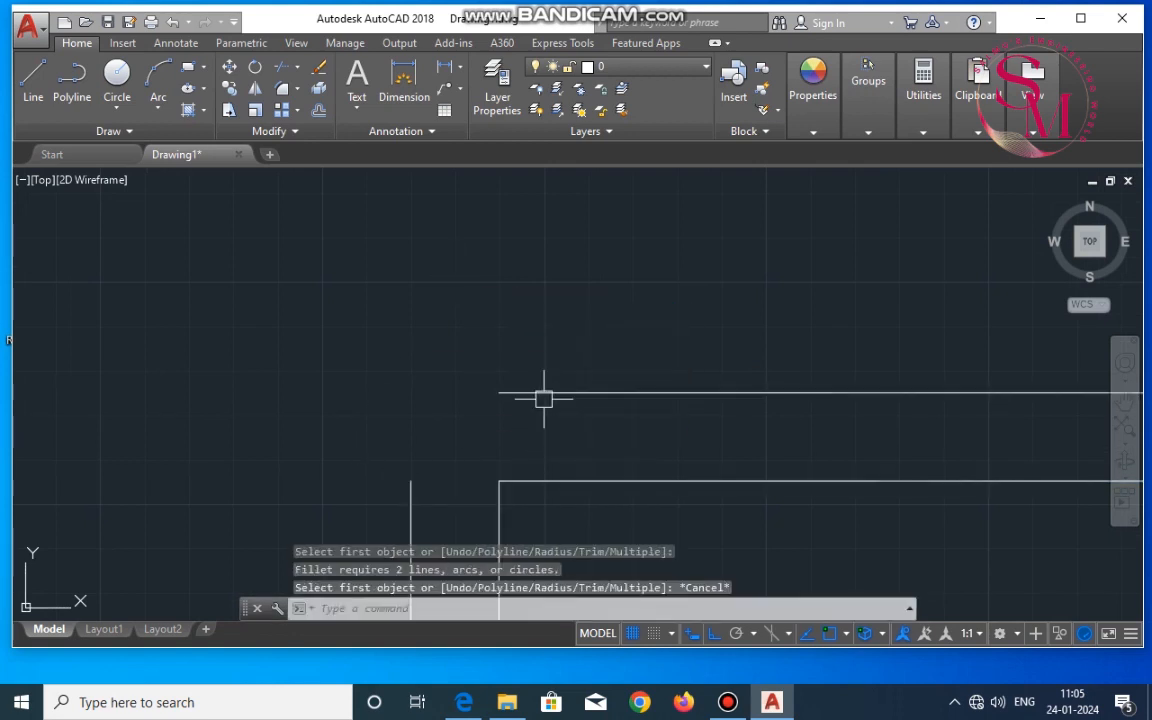
Step: Draw lines from the left wall's outer line end 20 units up and across to the upper horizontal line's end, closing the corner
type("l")
key("Return")
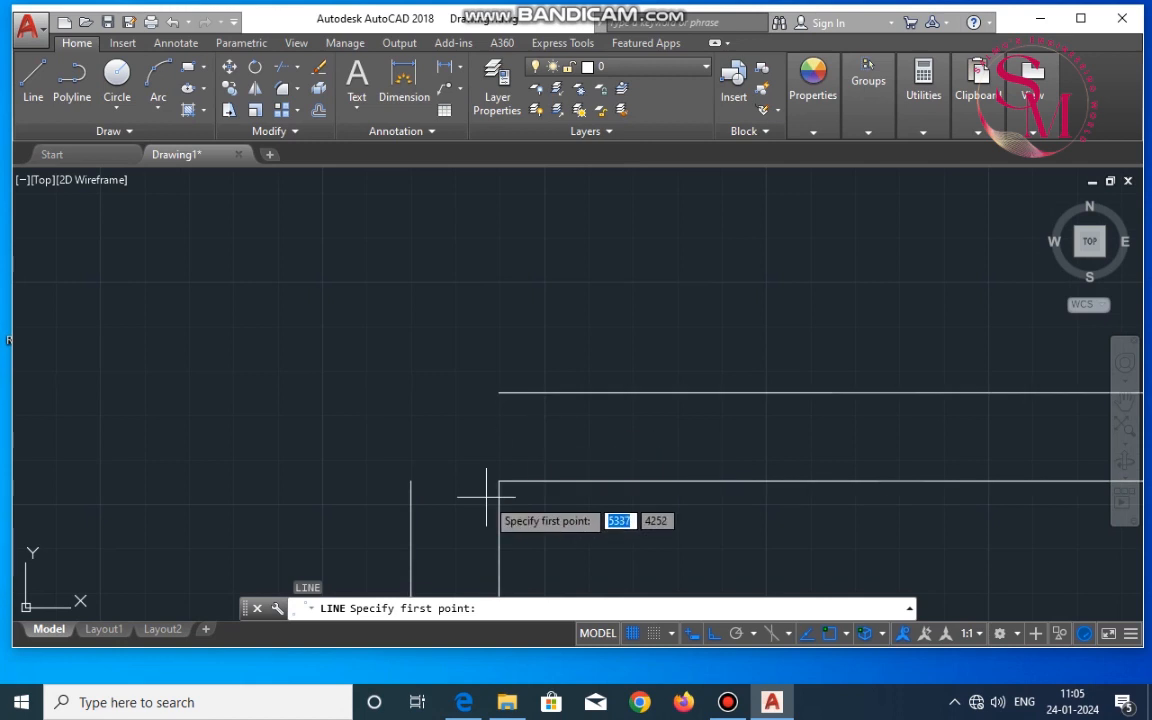
left_click(411, 482)
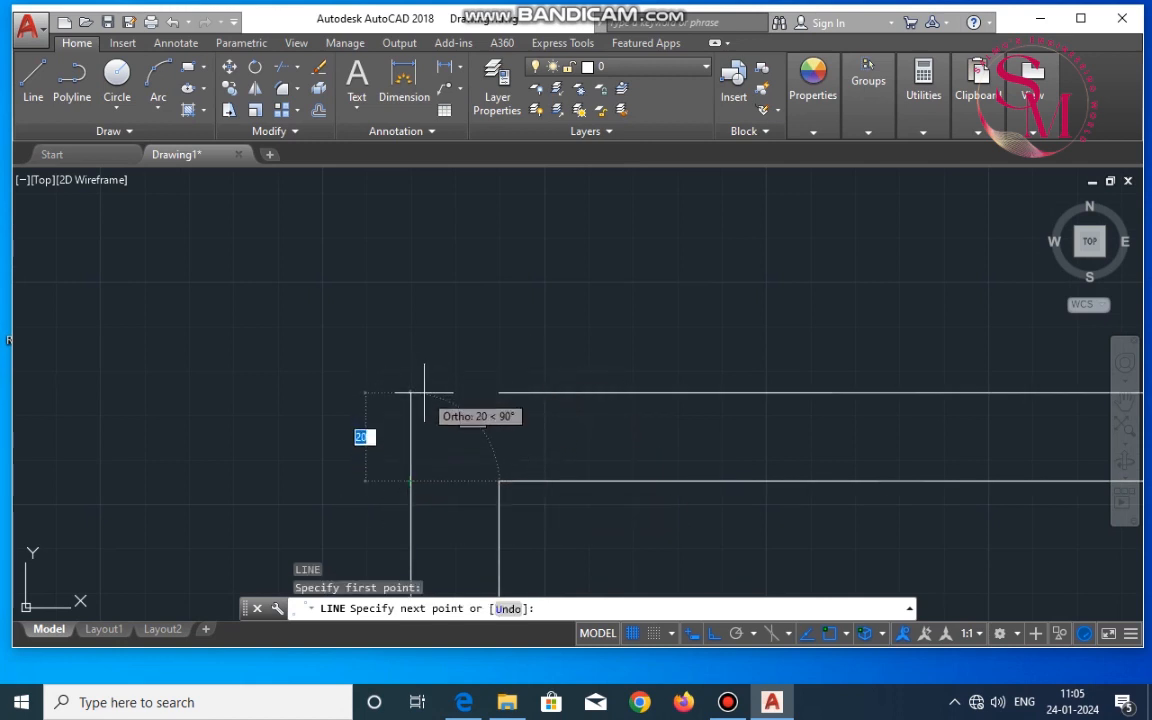
left_click(424, 393)
left_click(498, 391)
key("Escape")
scroll(622, 383, "down", 5)
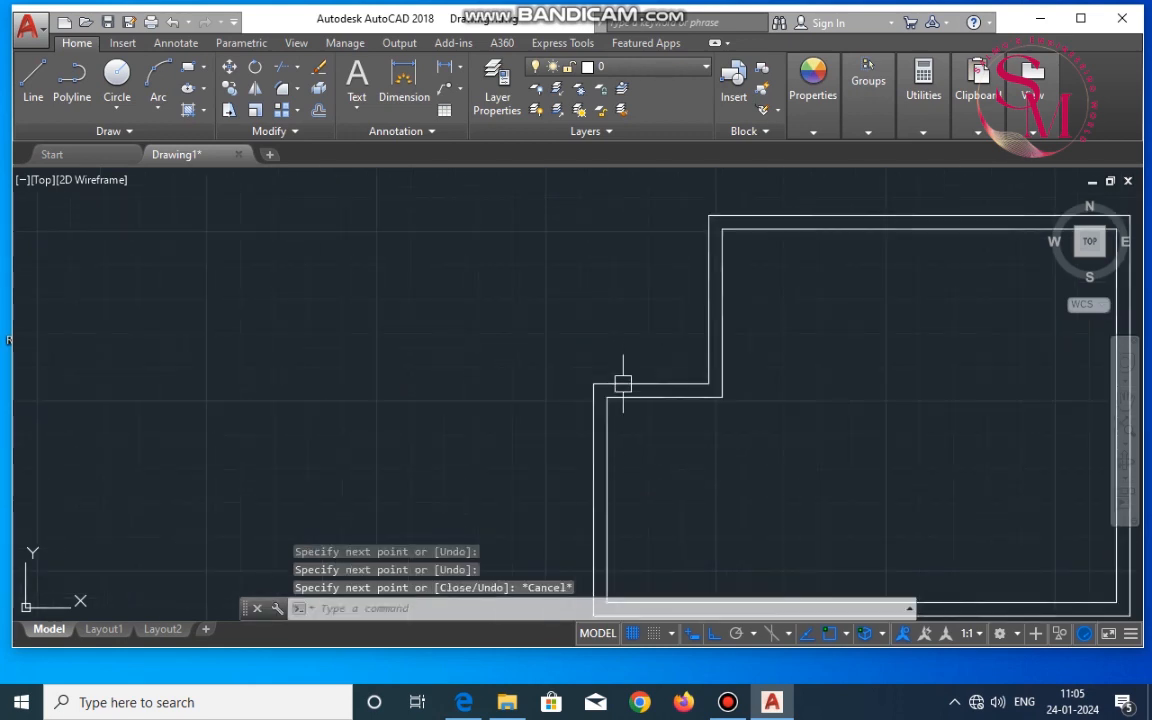
Step: Draw a vertical interior wall with Multiline from the upper wall's inner line straight down to the lower wall's inner line
scroll(650, 390, "down", 5)
scroll(765, 380, "up", 5)
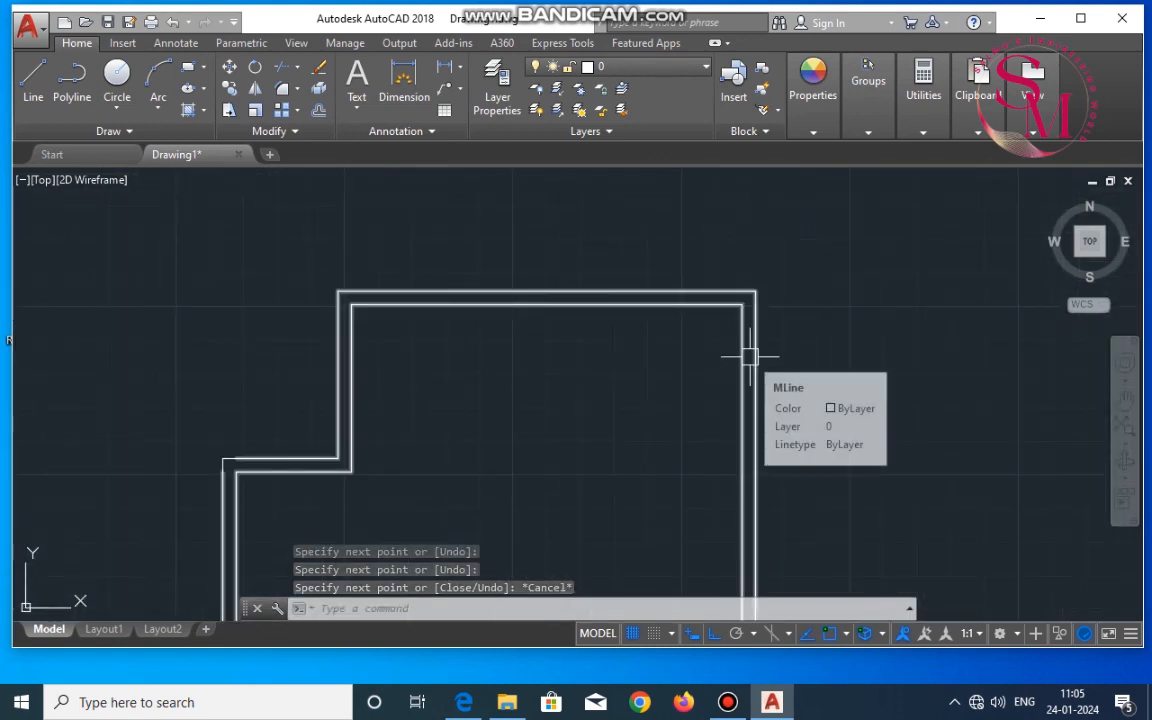
key("Escape")
type("ml")
key("Return")
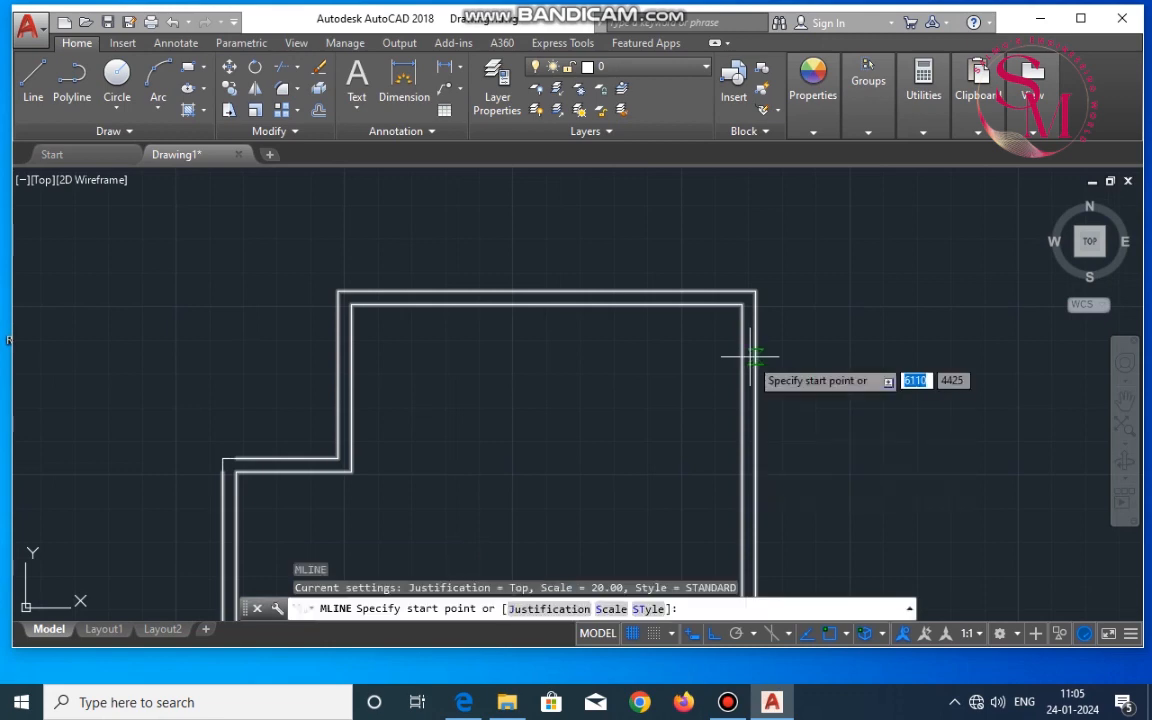
left_click(570, 304)
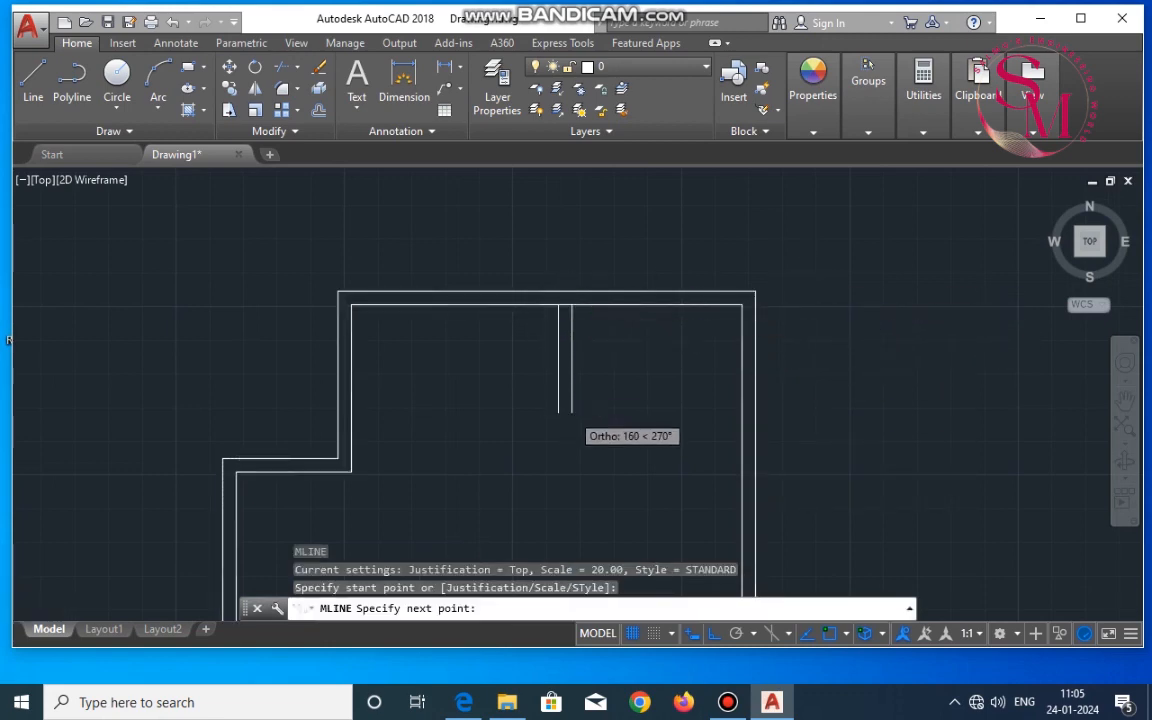
scroll(540, 460, "down", 5)
scroll(546, 469, "up", 5)
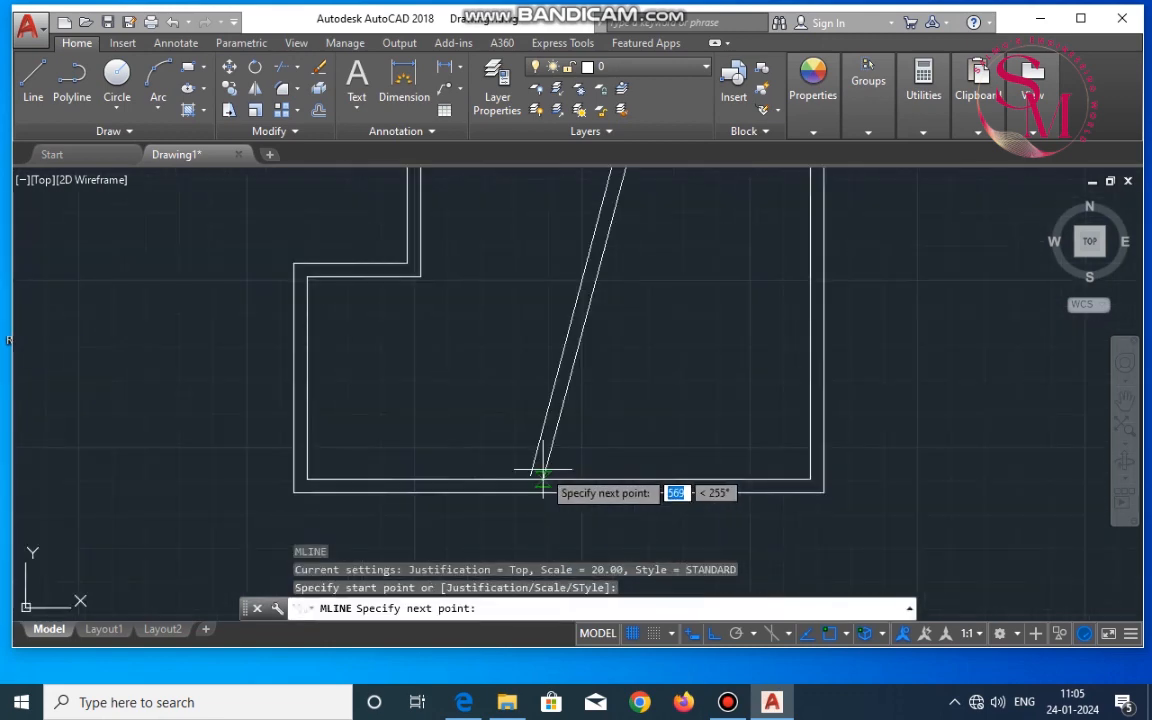
left_click(641, 479)
key("Return")
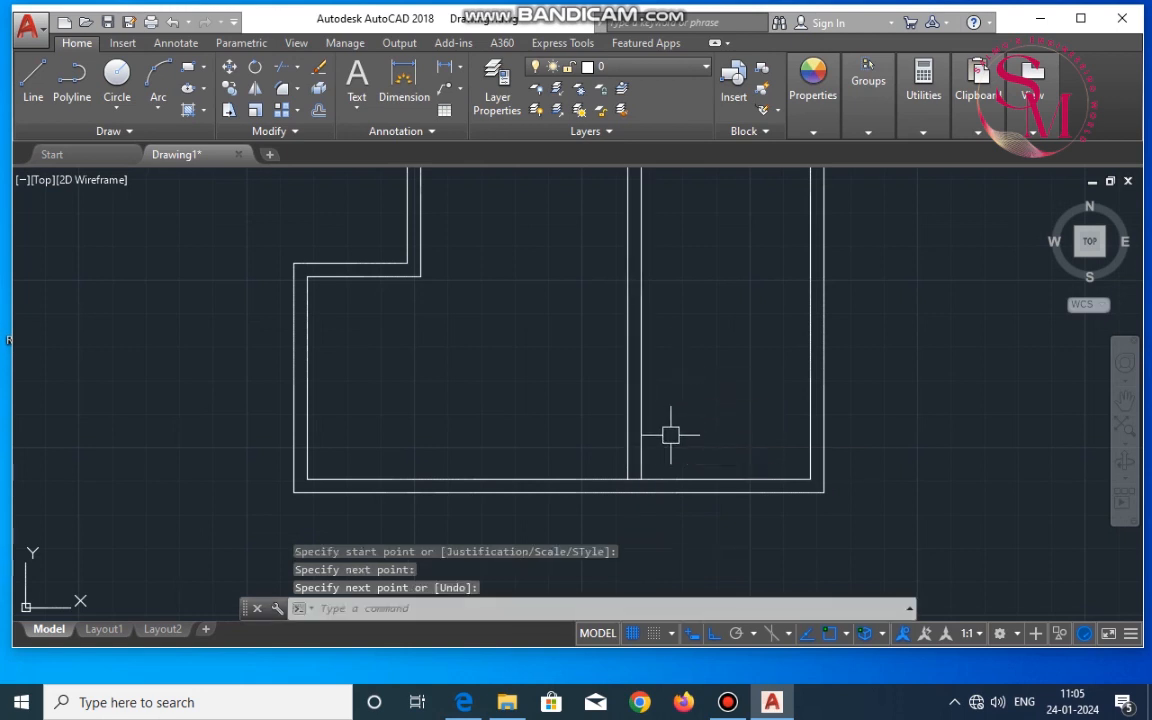
Step: Draw a horizontal multiline partition from the vertical interior wall to the right wall's inner line, in the upper part of the plan
scroll(674, 360, "down", 5)
key("Return")
scroll(674, 392, "up", 4)
left_click(646, 358)
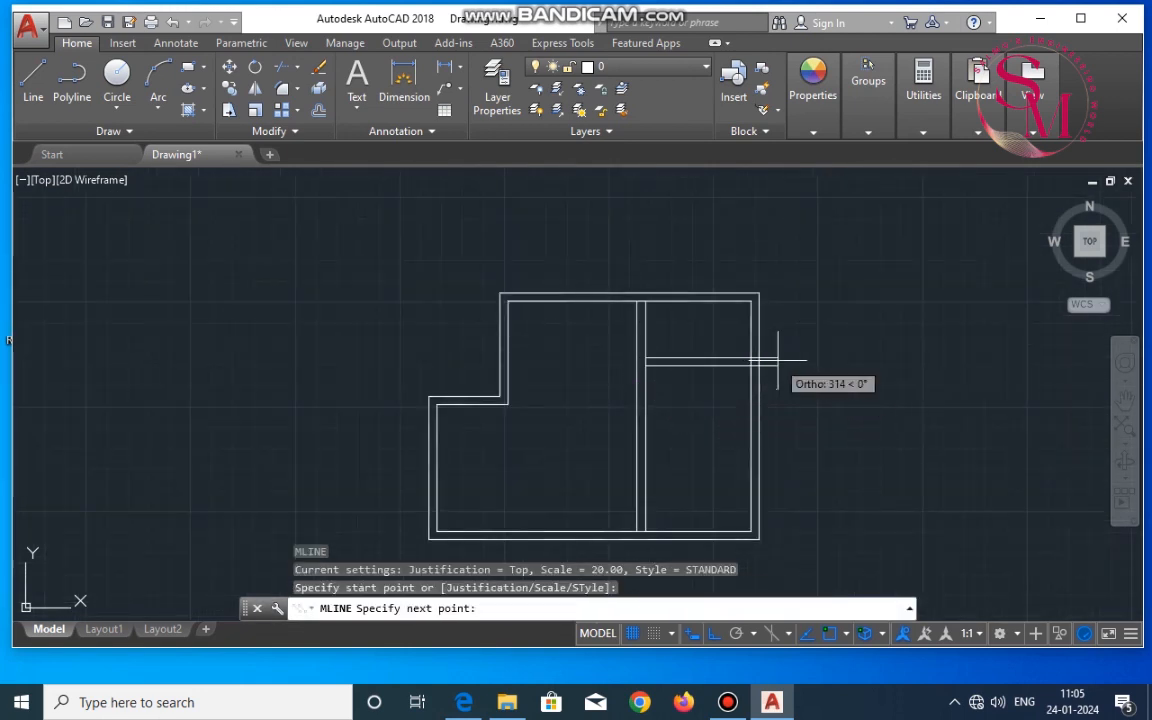
left_click(752, 358)
key("Return")
Step: Start another multiline on the vertical interior wall's right-hand line, well below the first partition
key("Return")
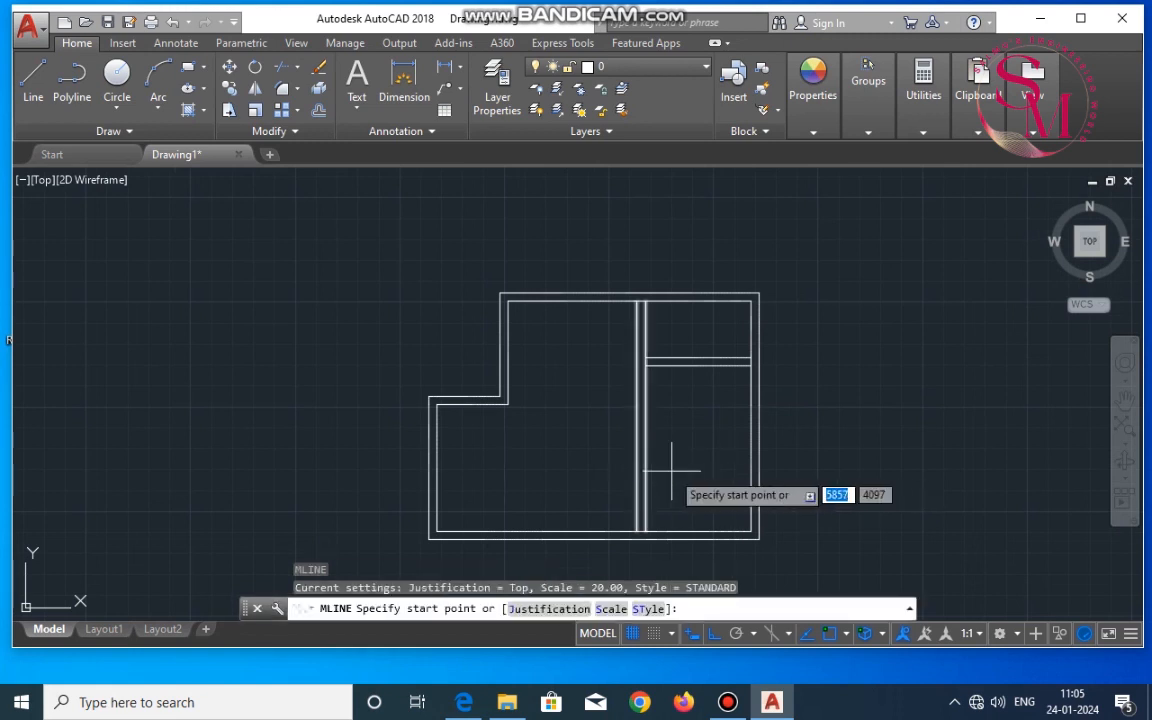
scroll(660, 470, "up", 5)
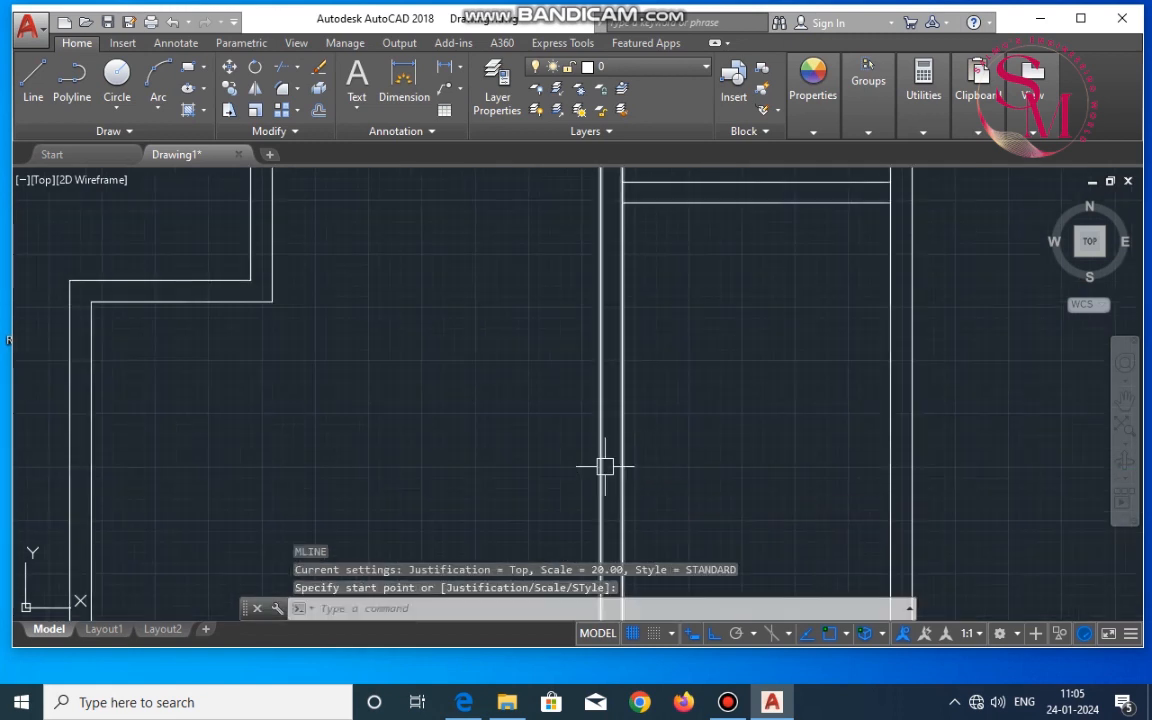
key("Escape")
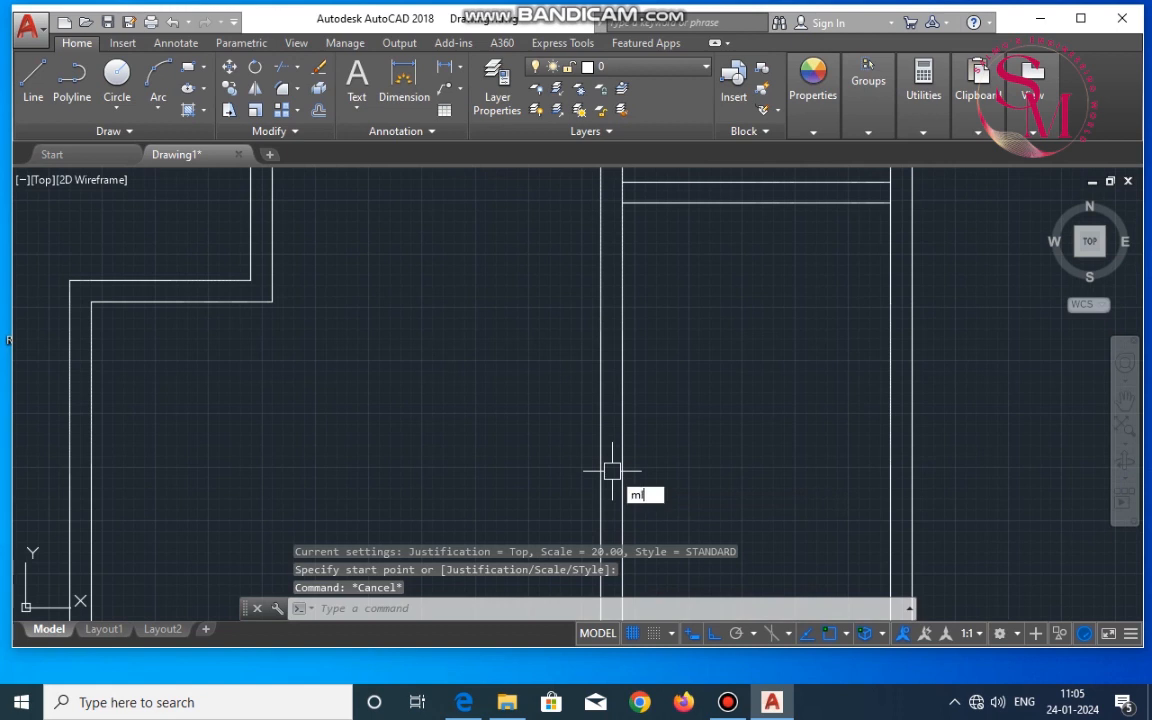
key("Return")
left_click(620, 471)
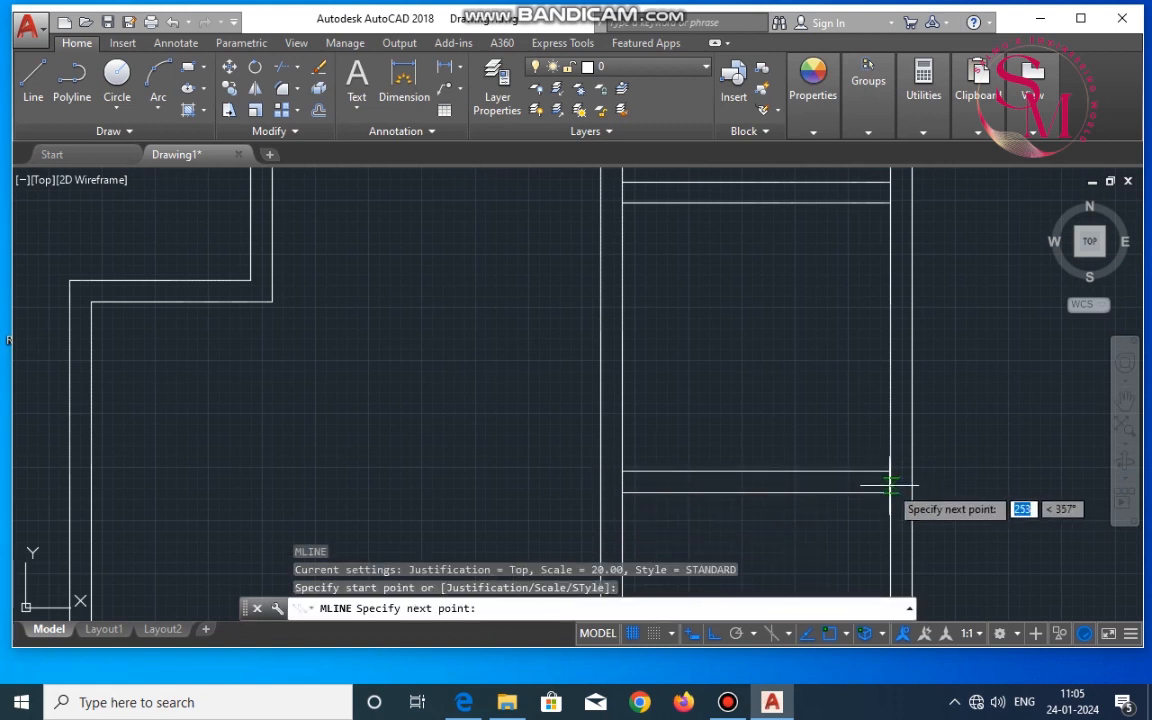
Step: Try to end the lower partition's multiline on the right wall's inner line and undo the misaligned endpoints
left_click(887, 486)
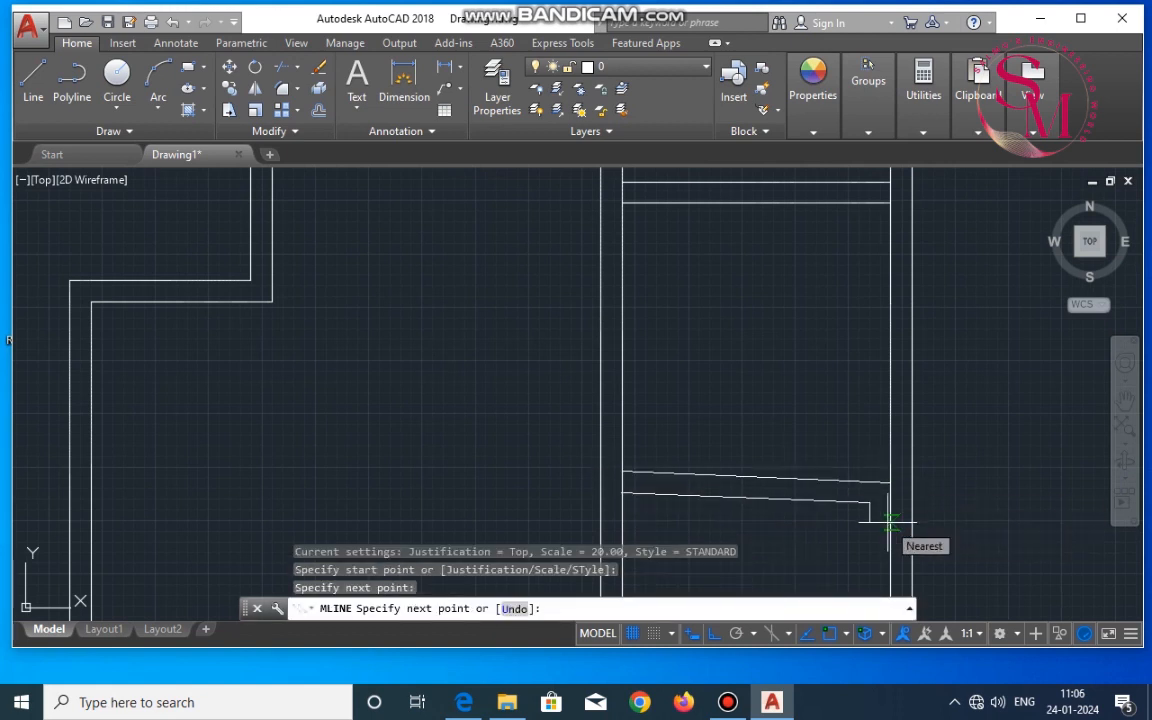
key("ctrl+z")
scroll(895, 488, "up", 5)
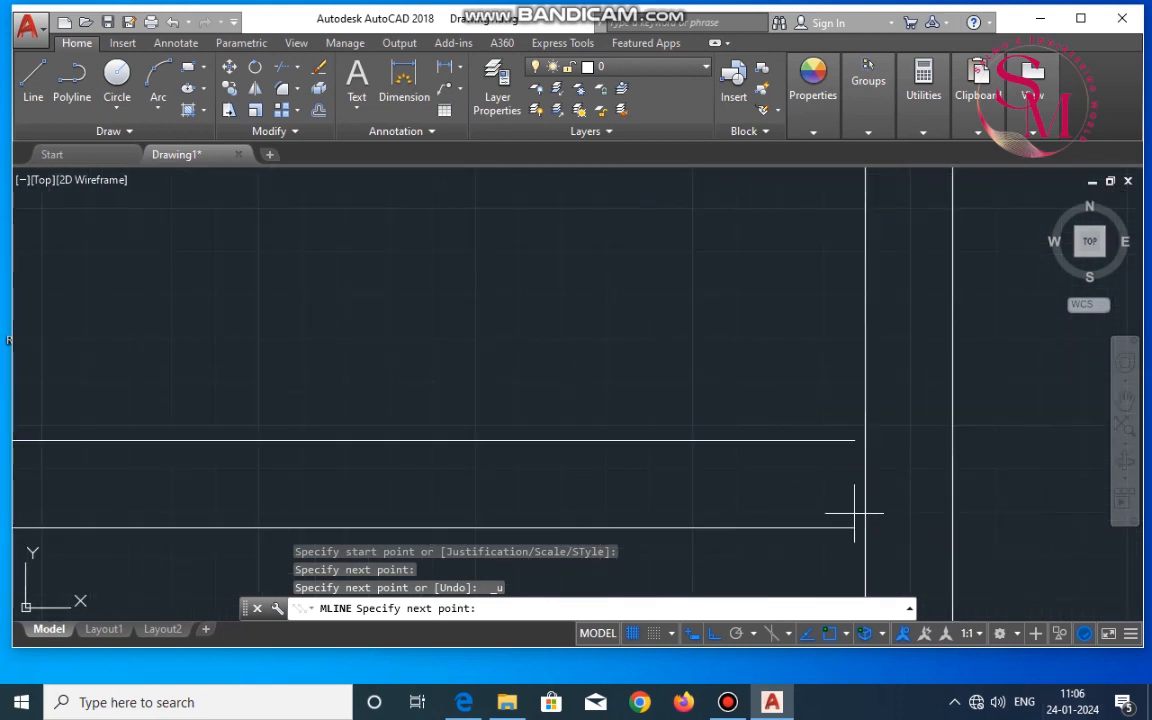
left_click(865, 455)
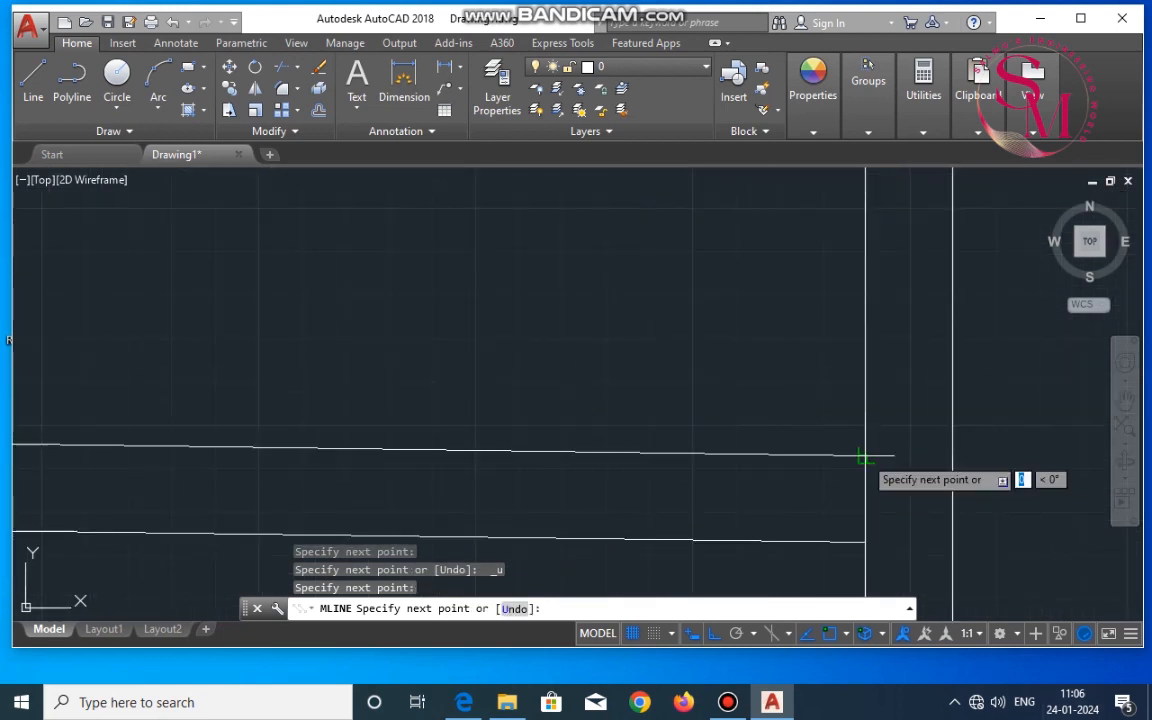
key("ctrl+z")
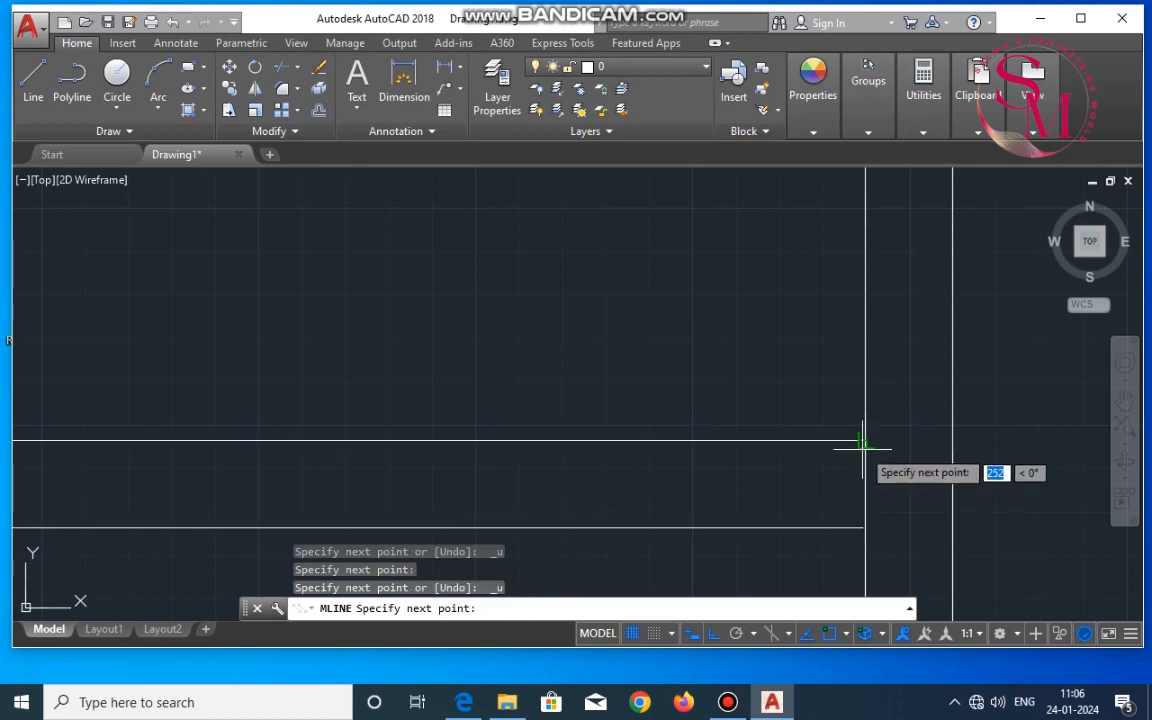
Step: Run the multiline past the right wall, up to the first partition's level and back to the right wall, forming a projecting room
left_click(922, 442)
scroll(922, 440, "down", 6)
scroll(387, 300, "down", 3)
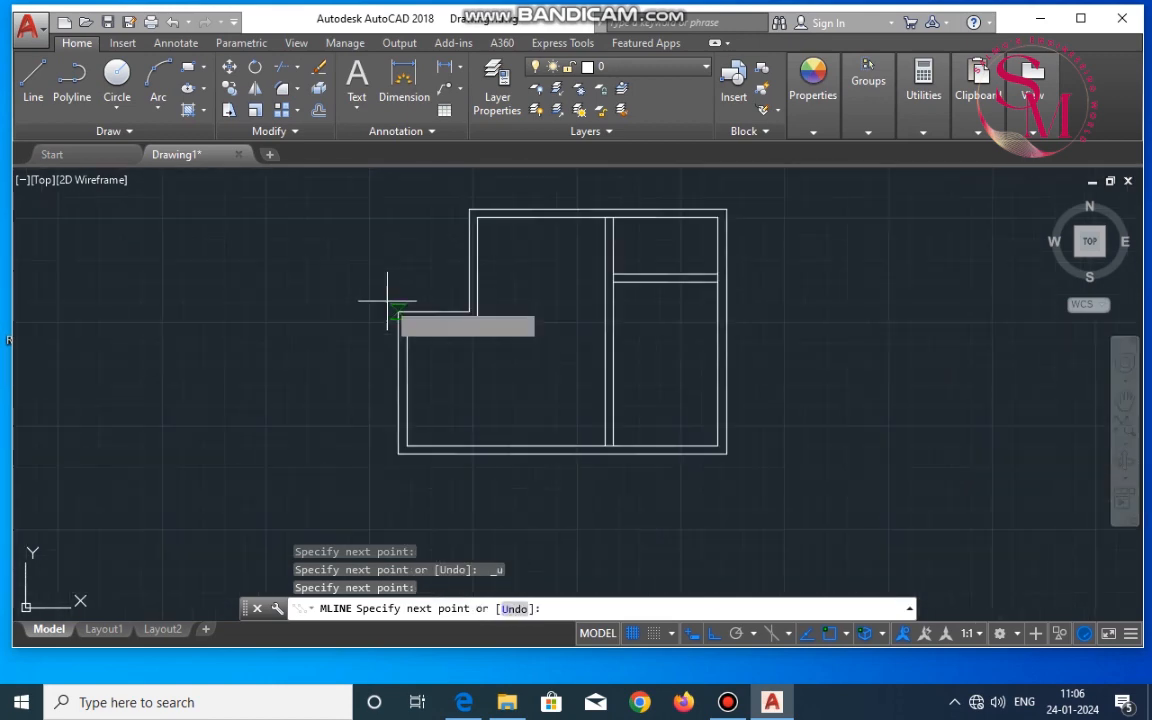
scroll(387, 300, "down", 4)
scroll(599, 314, "up", 6)
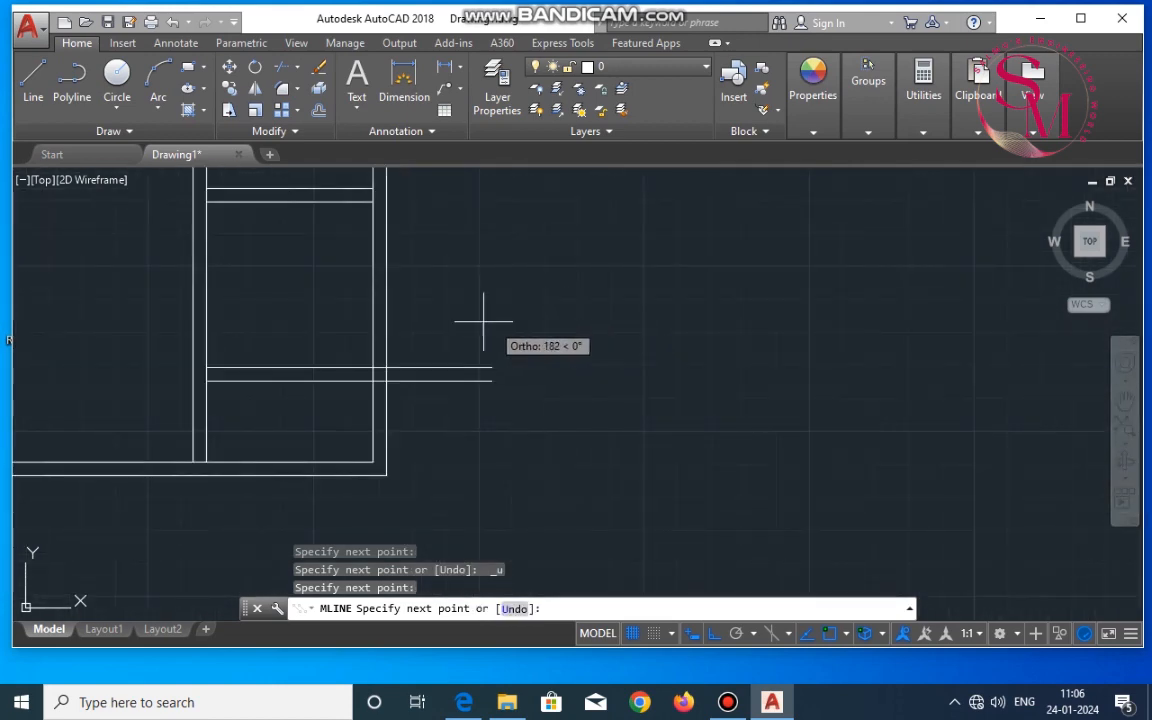
left_click(543, 381)
left_click(544, 200)
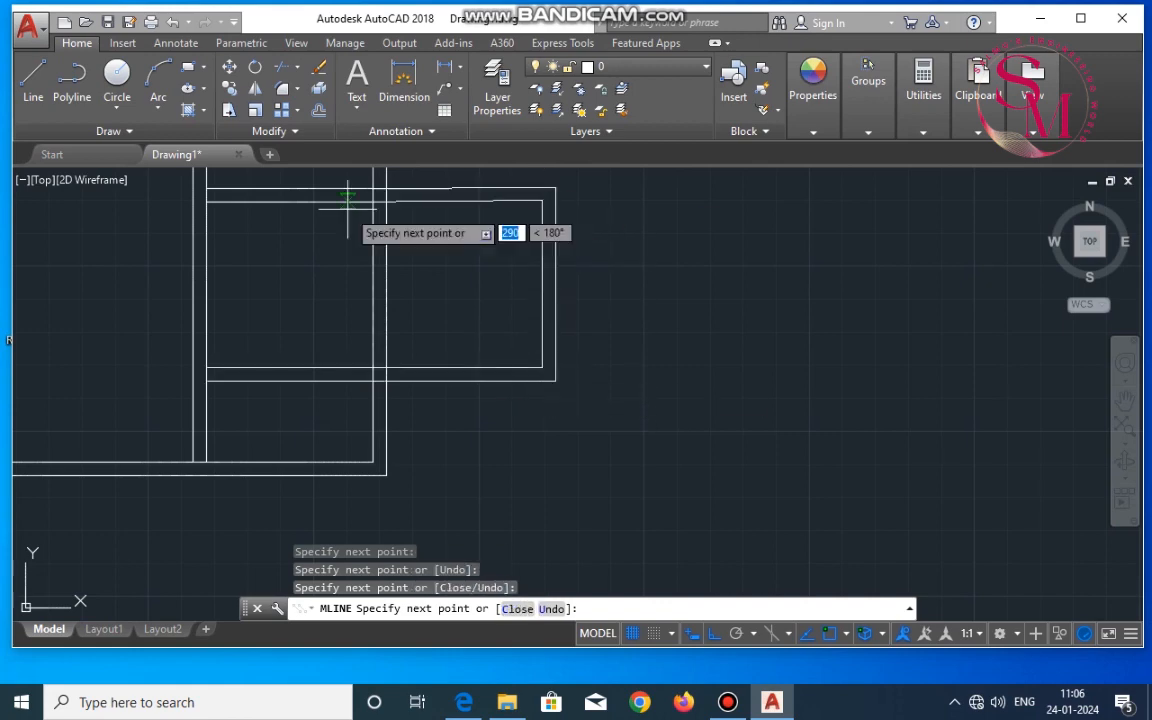
left_click(378, 200)
key("Escape")
Step: Draw a horizontal multiline wall from the inner corner of the plan's stepped left side to the vertical interior wall
scroll(490, 240, "down", 6)
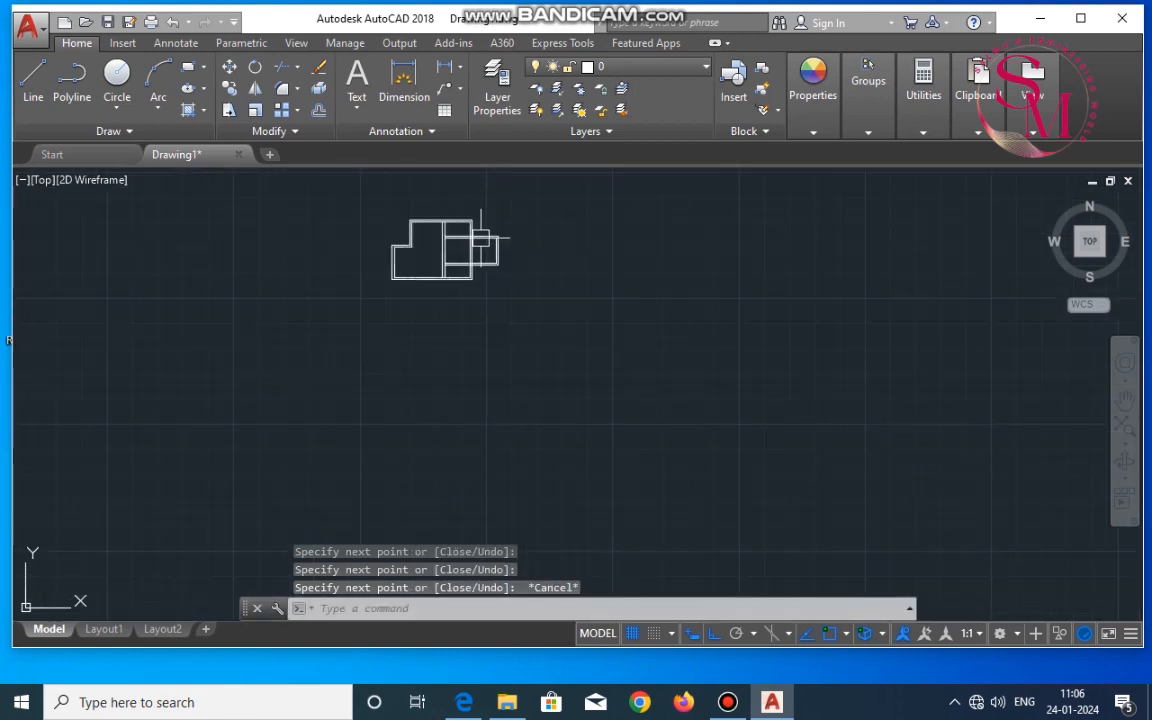
scroll(452, 229, "up", 5)
key("Escape")
type("m")
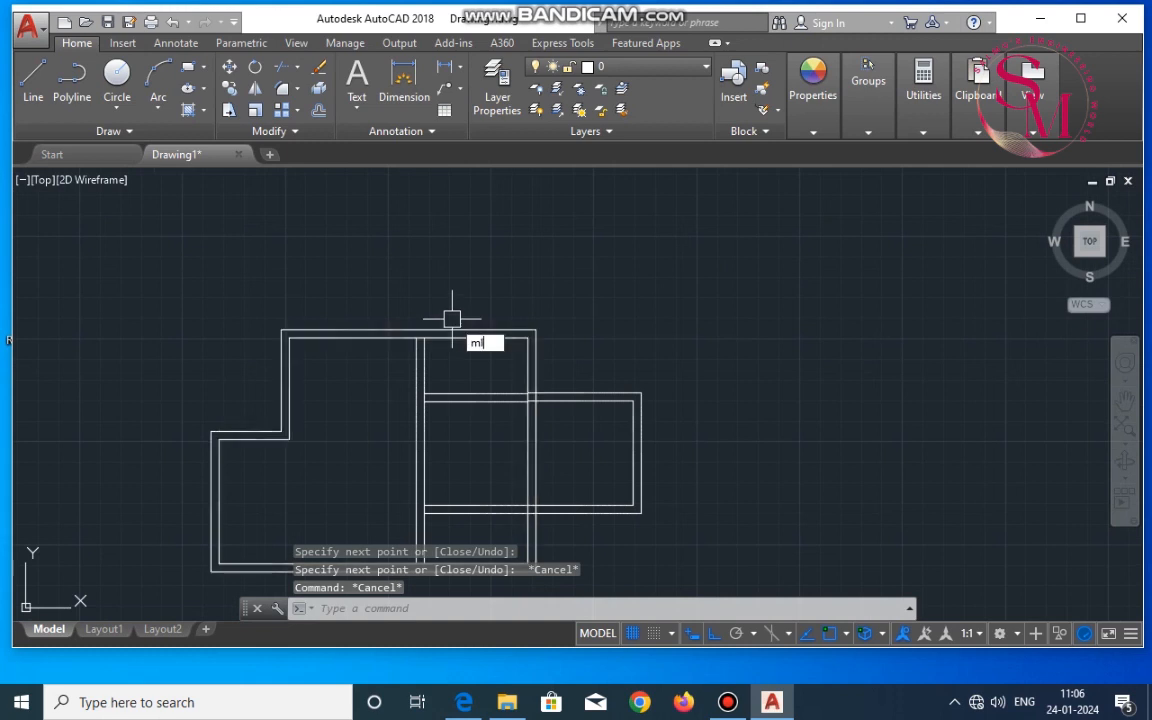
type("l")
key("Return")
left_click(289, 438)
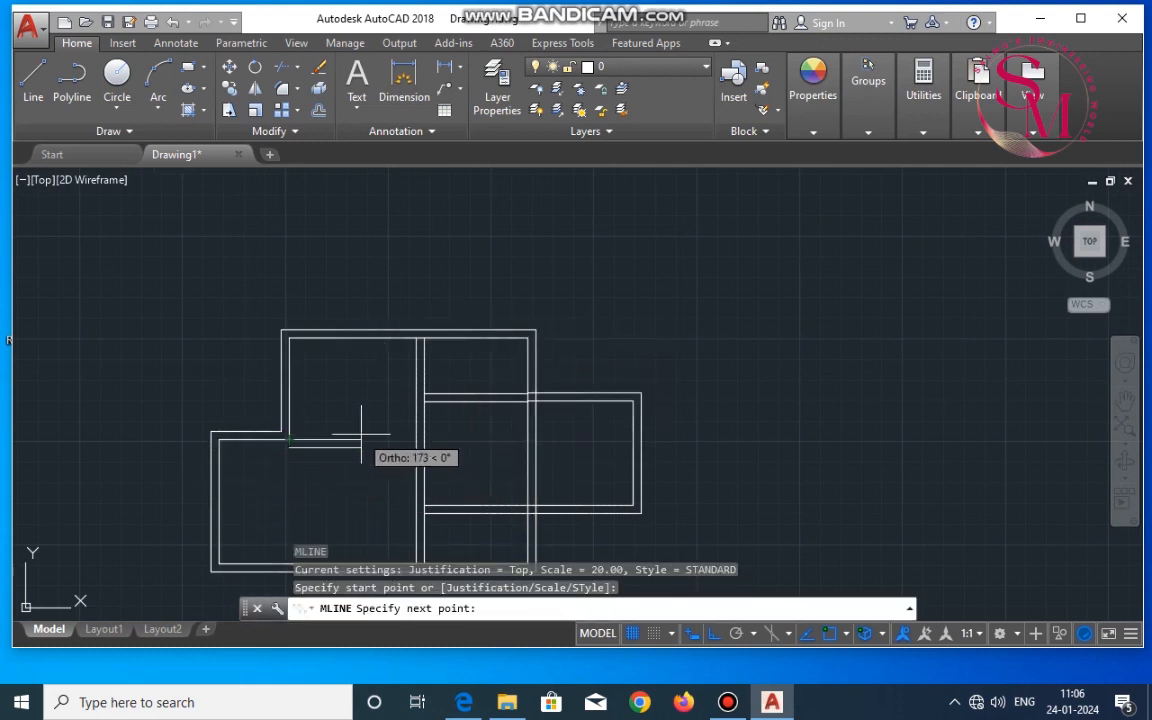
left_click(411, 440)
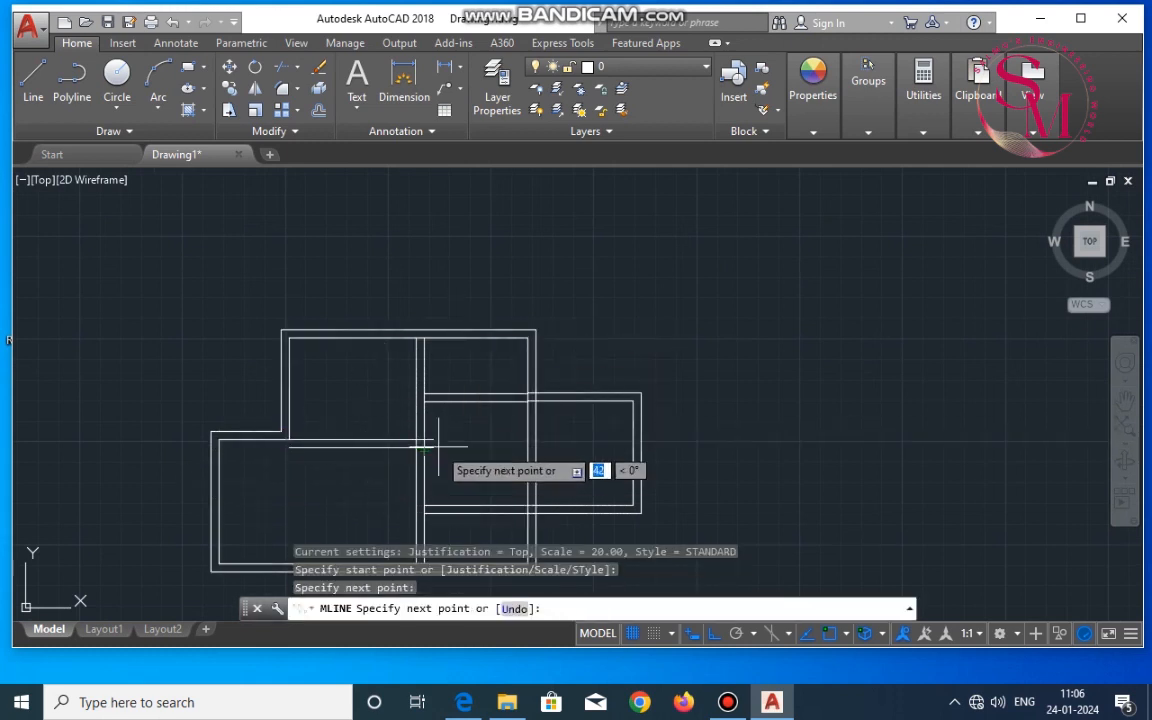
key("Escape")
Step: Select the horizontal wall at the stepped corner to examine its grips and available commands, and clear the selection
scroll(407, 465, "up", 4)
scroll(407, 465, "down", 4)
scroll(383, 470, "up", 4)
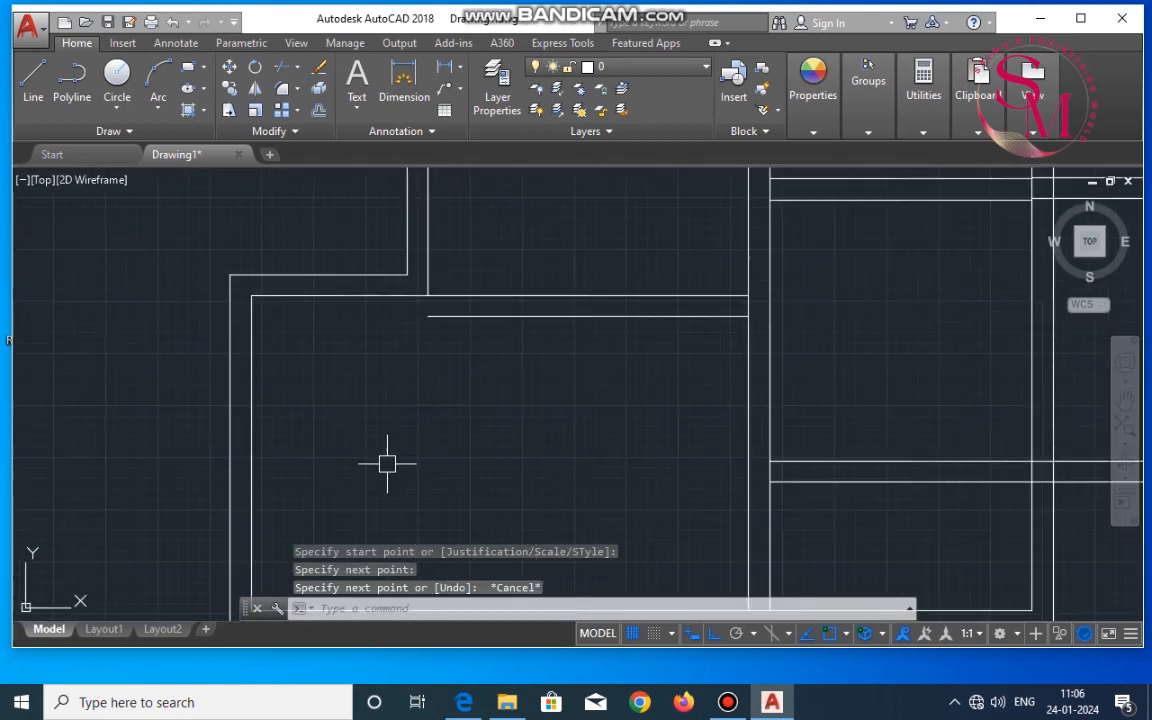
scroll(471, 363, "down", 2)
key("Escape")
left_click(489, 362)
right_click(488, 367)
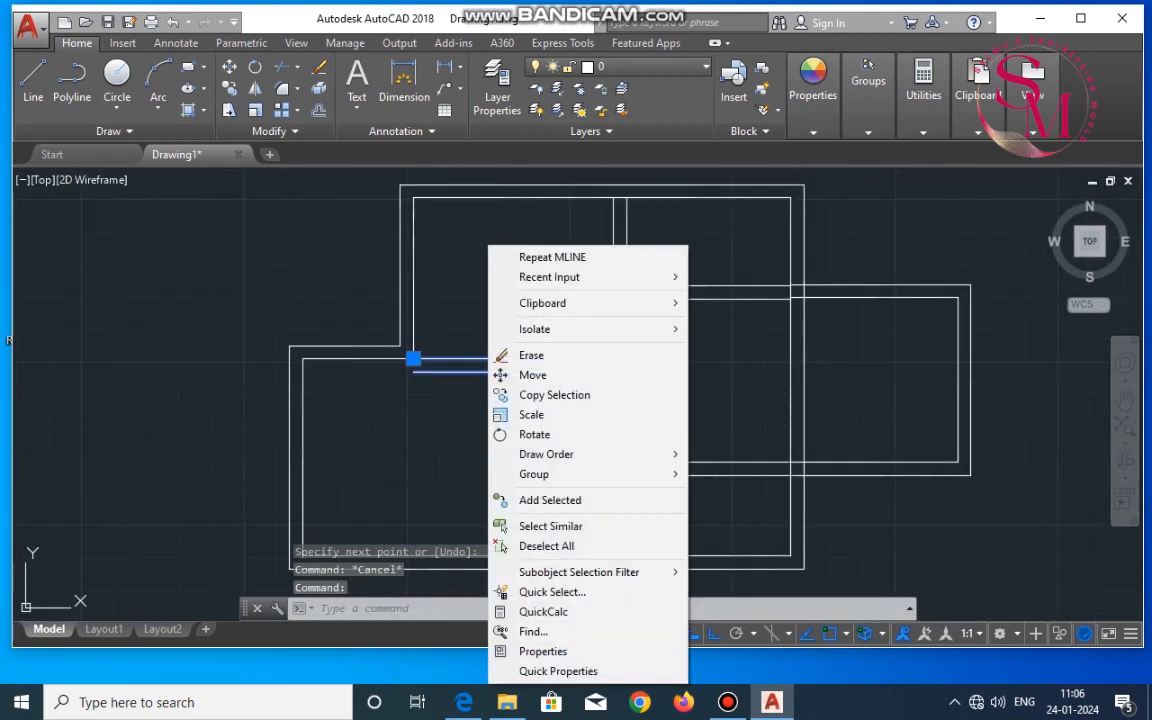
key("Escape")
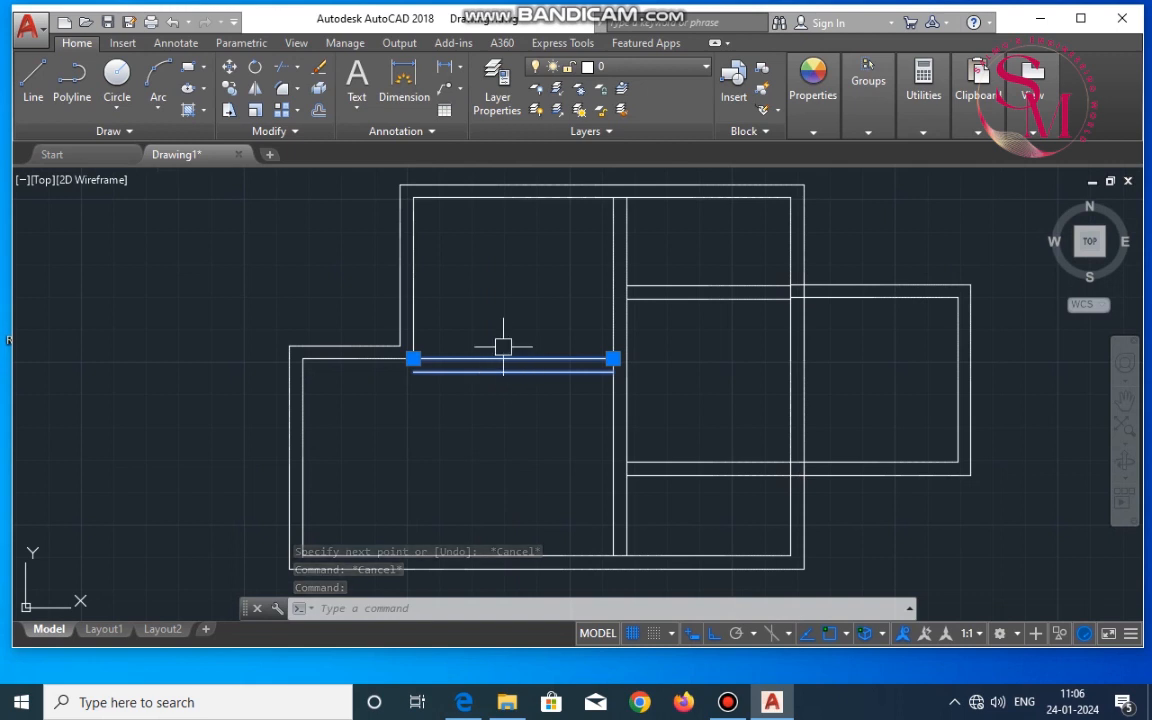
key("Escape")
key("Escape")
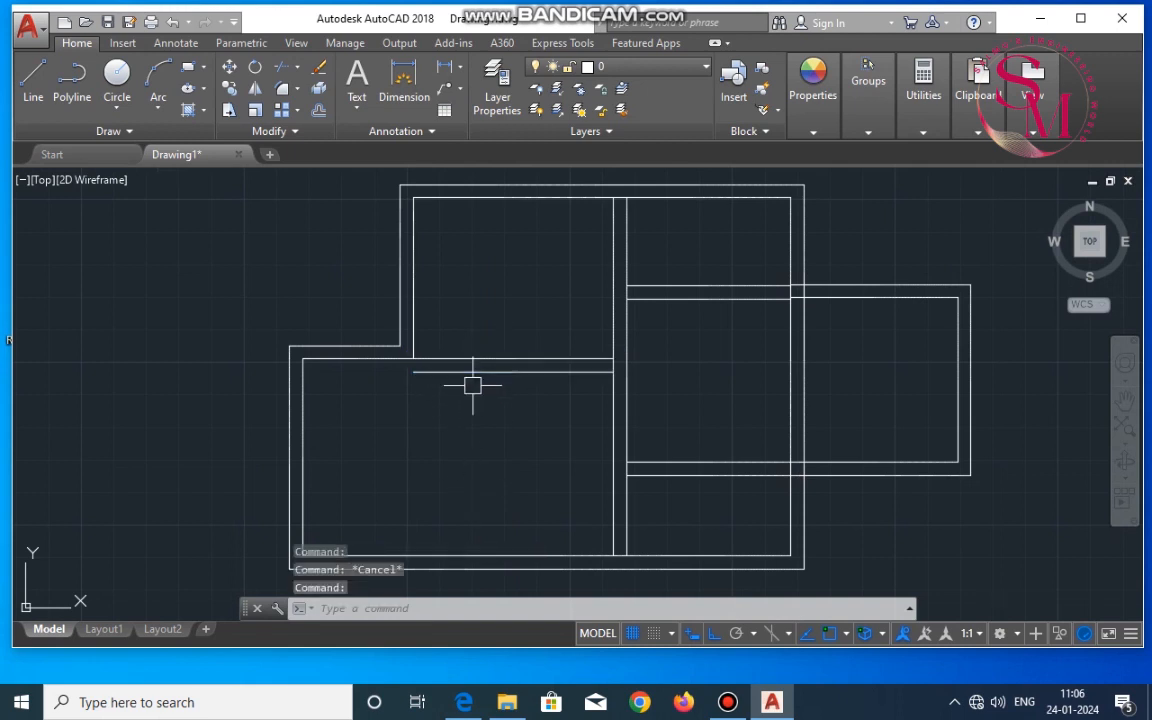
Step: Examine the interior partitions and their junctions with the outer walls across the plan
scroll(470, 386, "down", 2)
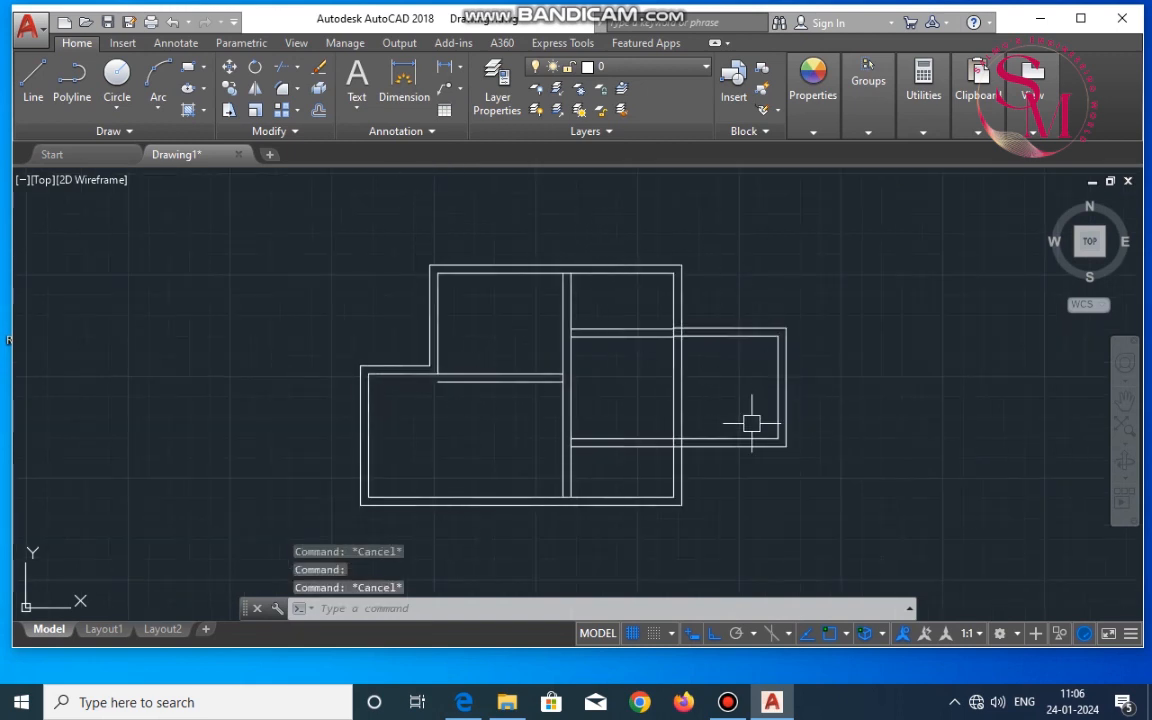
scroll(770, 230, "up", 3)
scroll(733, 249, "down", 4)
scroll(501, 213, "up", 4)
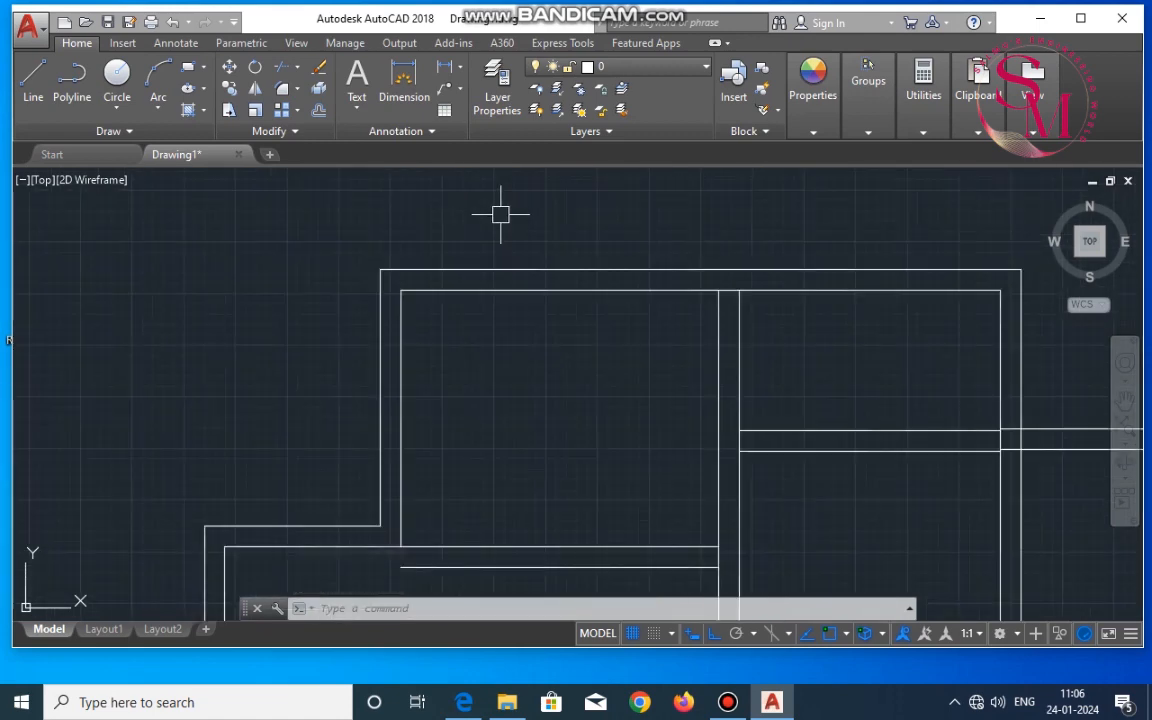
scroll(494, 218, "down", 2)
scroll(494, 218, "up", 2)
scroll(489, 198, "down", 5)
scroll(489, 190, "up", 4)
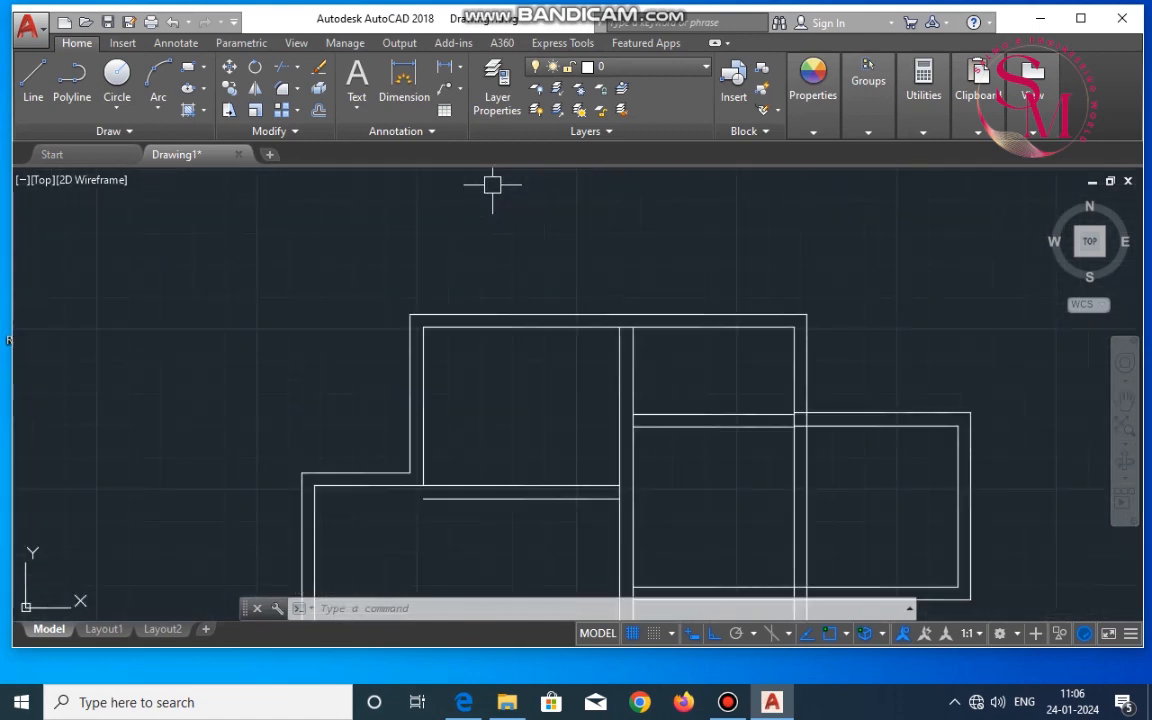
scroll(489, 185, "down", 3)
scroll(507, 188, "up", 4)
Step: Select the outer wall multiline to examine its grips around the outline, and clear the selection
left_click(517, 320)
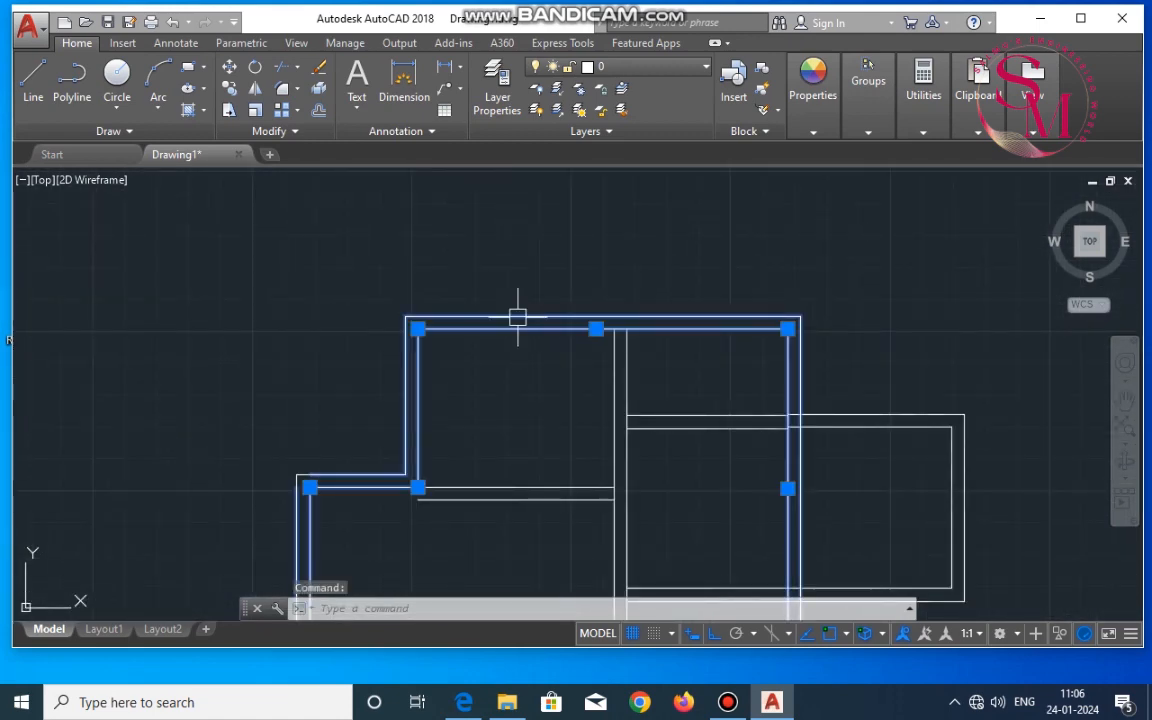
scroll(519, 340, "down", 6)
scroll(519, 361, "up", 6)
key("Escape")
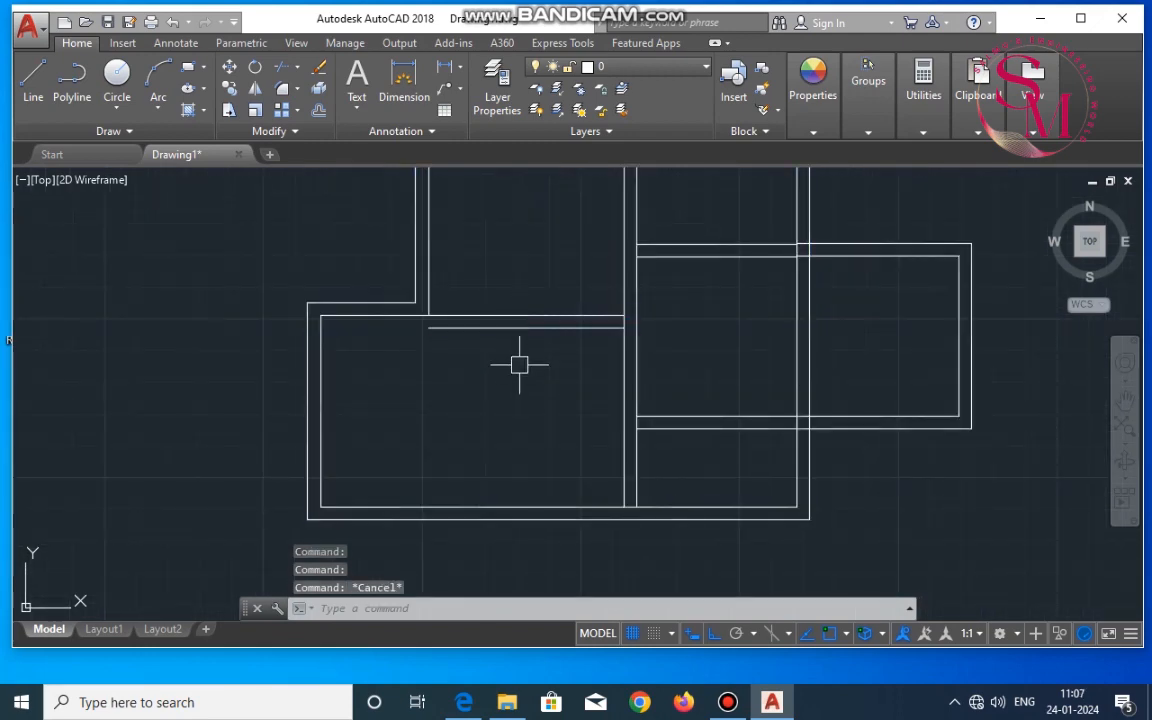
scroll(524, 272, "down", 3)
scroll(510, 285, "up", 4)
scroll(605, 332, "down", 6)
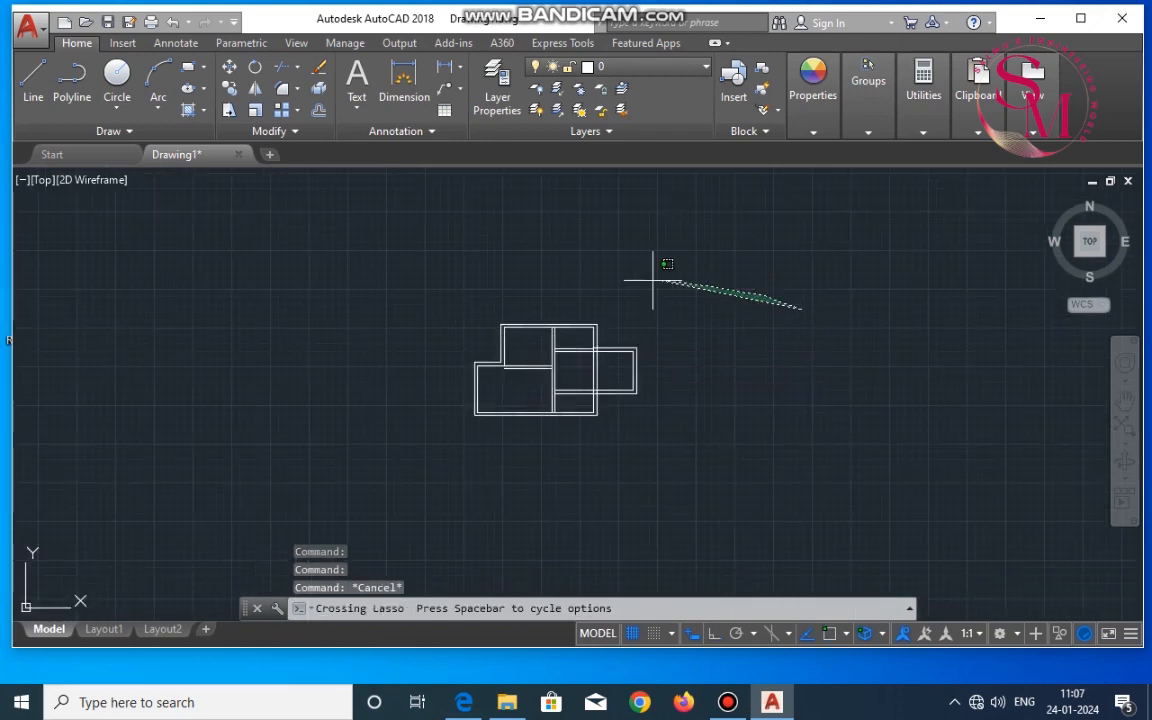